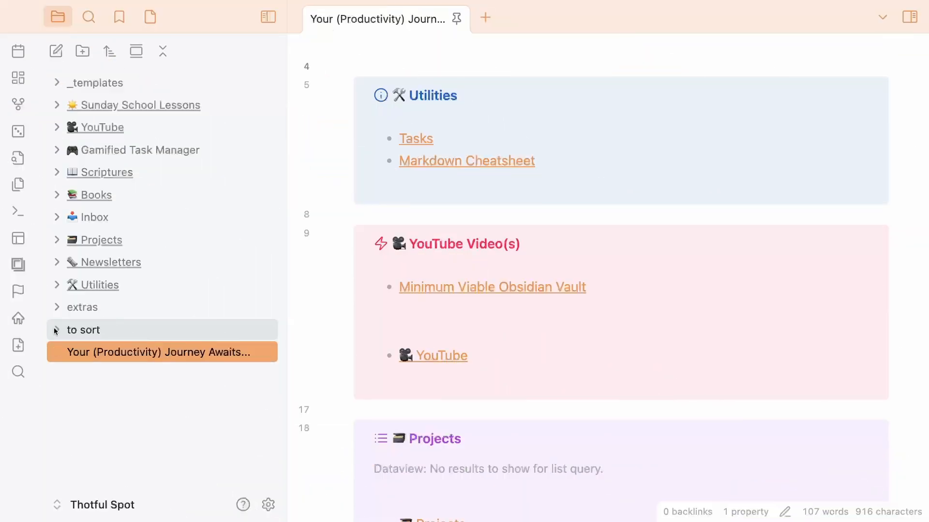
Step: Review the "Don't think outside the box until you've used what's inside it" note in the to sort folder and the Sketchnotes gallery
click(166, 328)
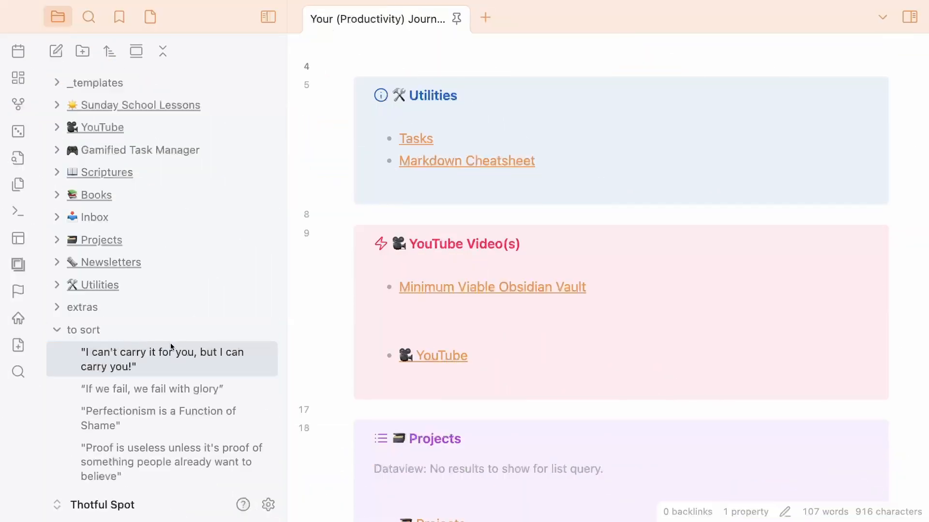
scroll(180, 336, down, 2)
scroll(181, 338, down, 5)
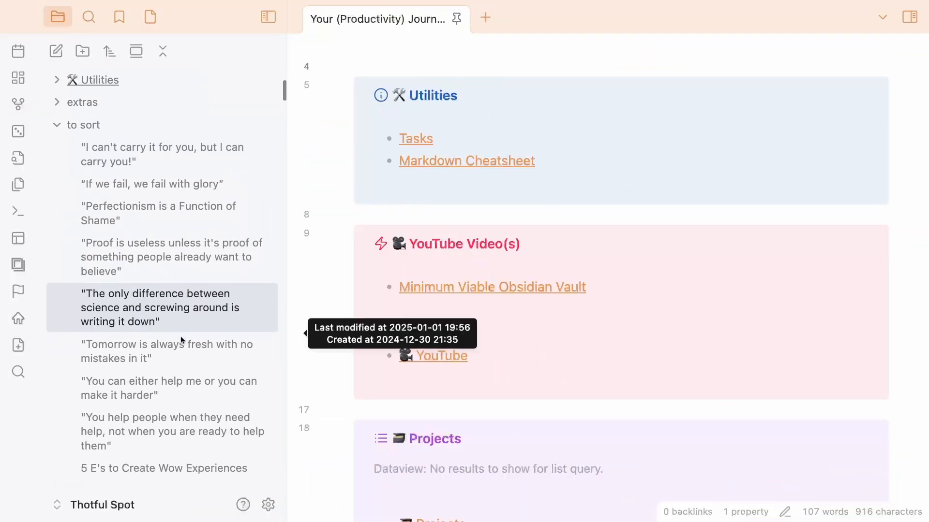
scroll(182, 340, down, 4)
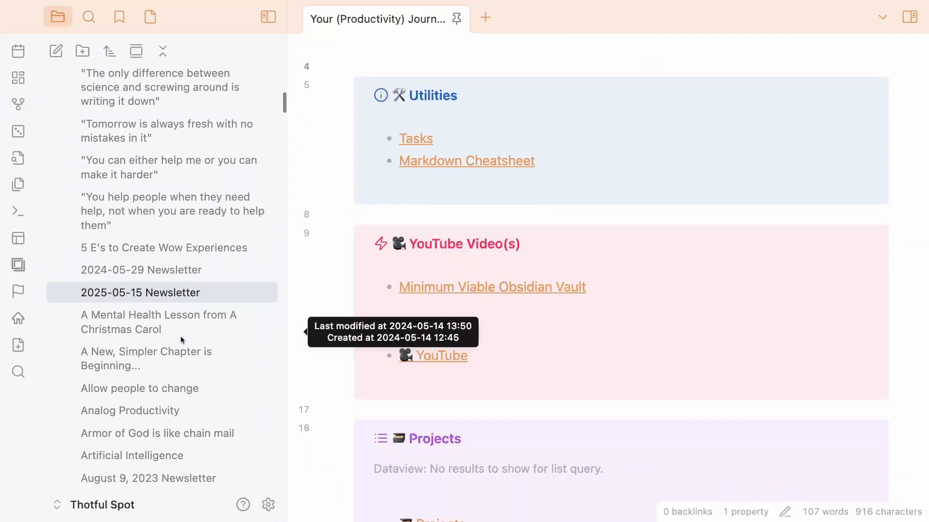
scroll(180, 340, down, 20)
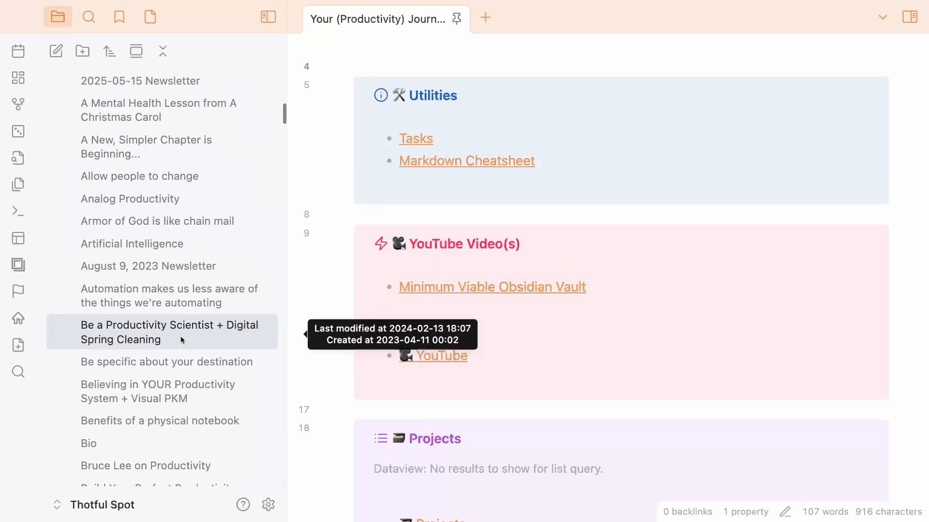
click(181, 357)
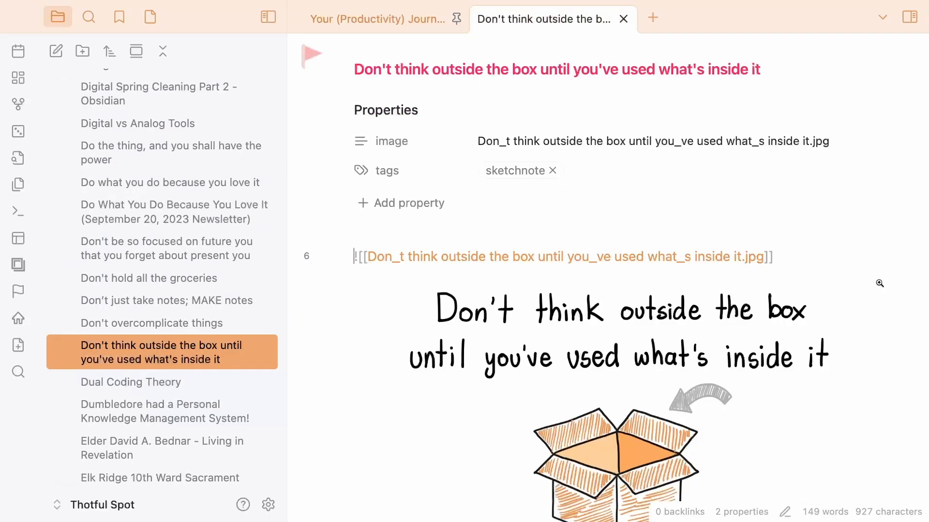
scroll(882, 287, down, 3)
scroll(882, 287, down, 2)
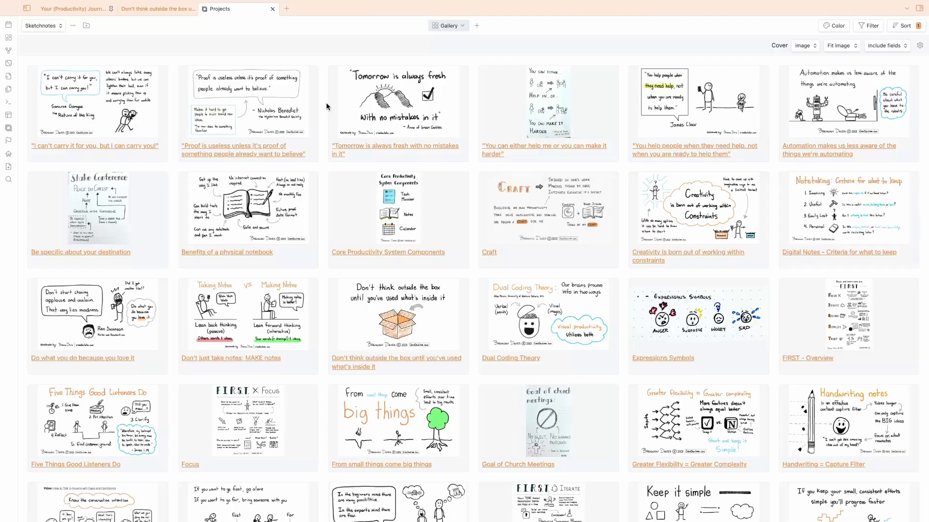
scroll(323, 180, down, 5)
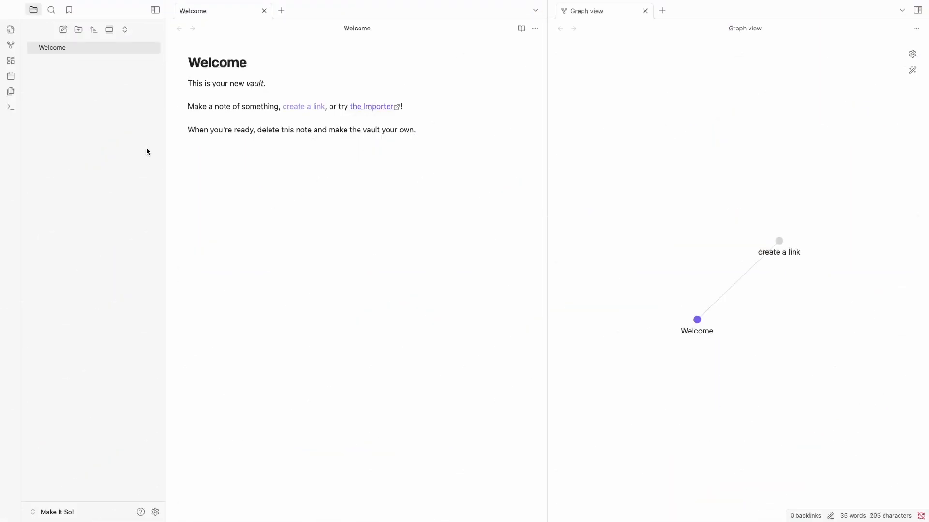
Step: Switch the Make It So! vault's base color scheme to dark in the appearance settings
click(155, 512)
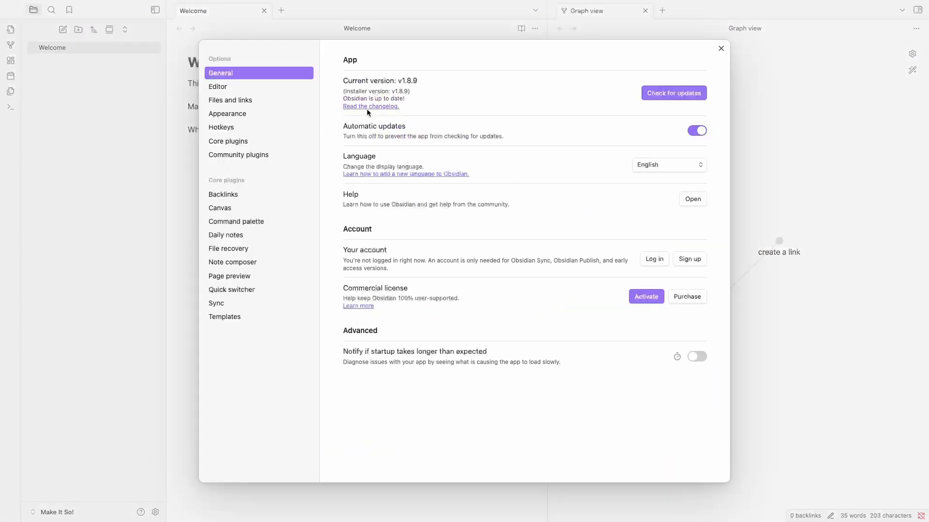
click(238, 117)
click(650, 65)
click(655, 44)
click(721, 48)
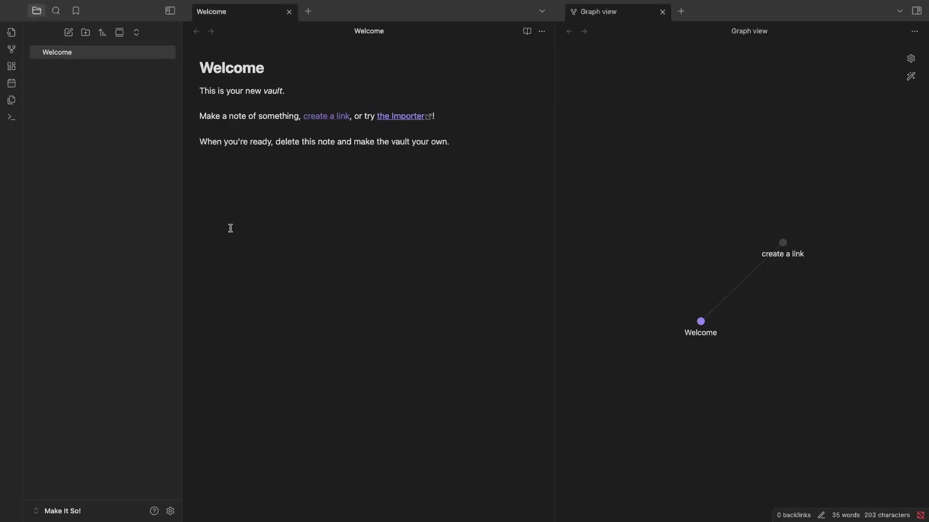
Step: Enlarge the whole interface by five zoom levels
key(ctrl+equal)
key(ctrl+equal)
key(ctrl+equal)
key(ctrl+equal)
key(ctrl+equal)
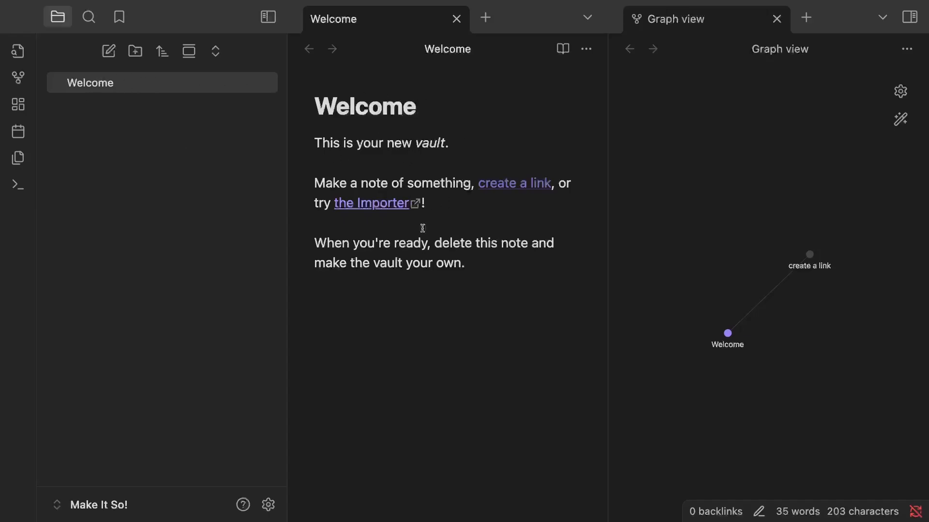
Step: Rename the Welcome note to "Purpose" and clear all of its default text
right_click(100, 83)
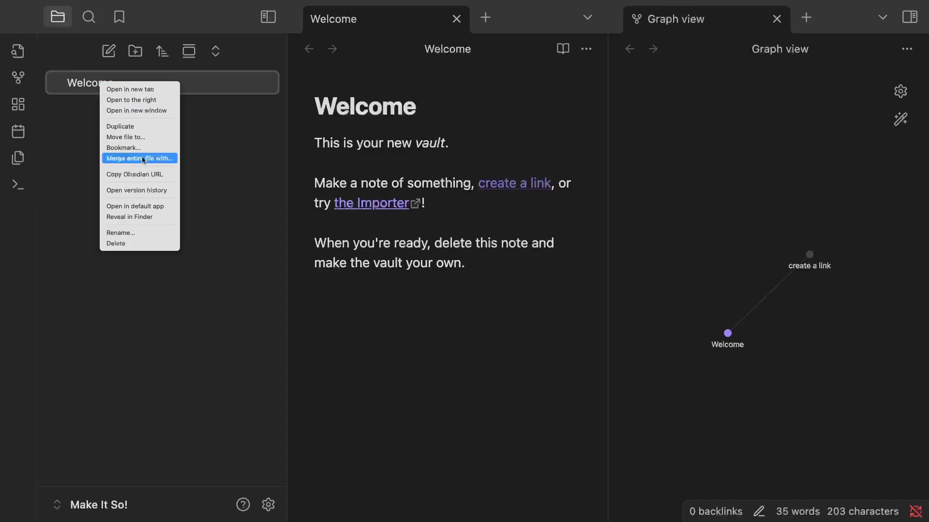
click(125, 232)
text(Purpose)
key(Return)
click(352, 147)
key(super+a)
key(BackSpace)
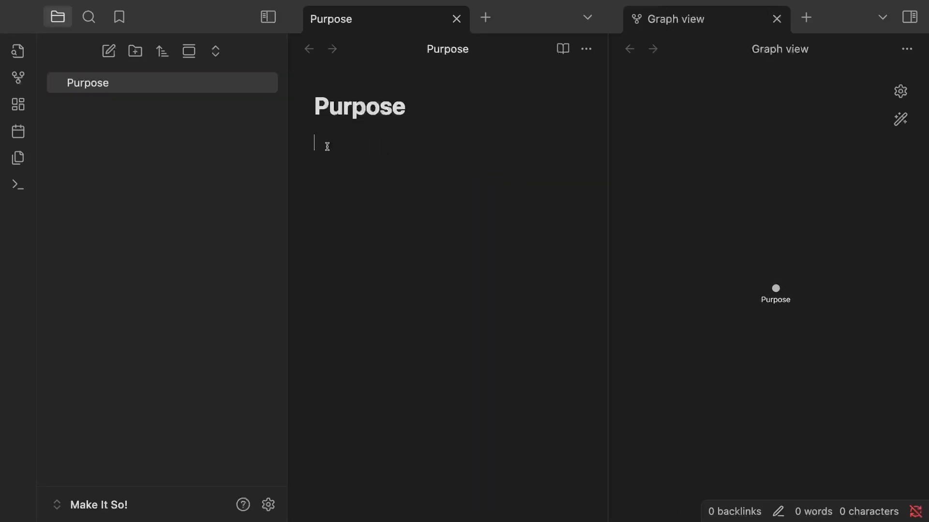
Step: Start a bullet list in the Purpose note with "YouTube outlines & scripts", "Newsletter drafts" and "Article drafts"
text(-)
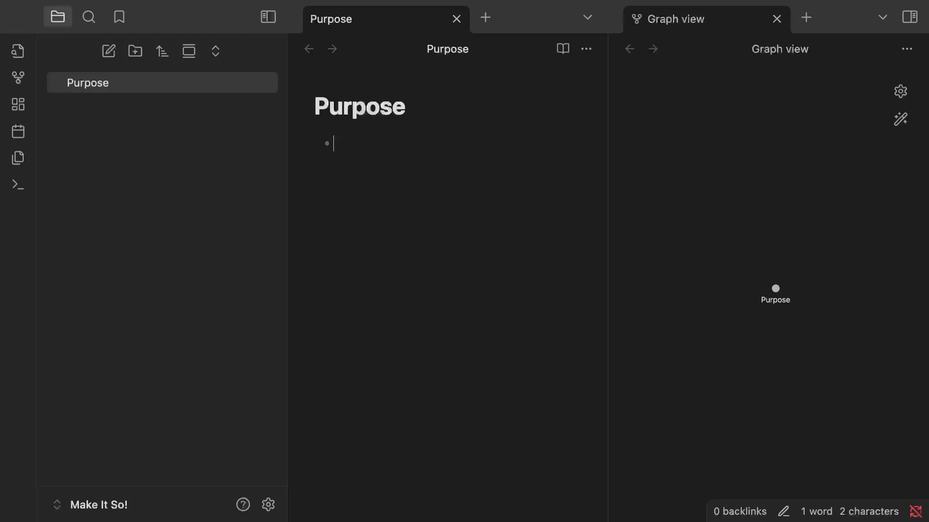
text(You)
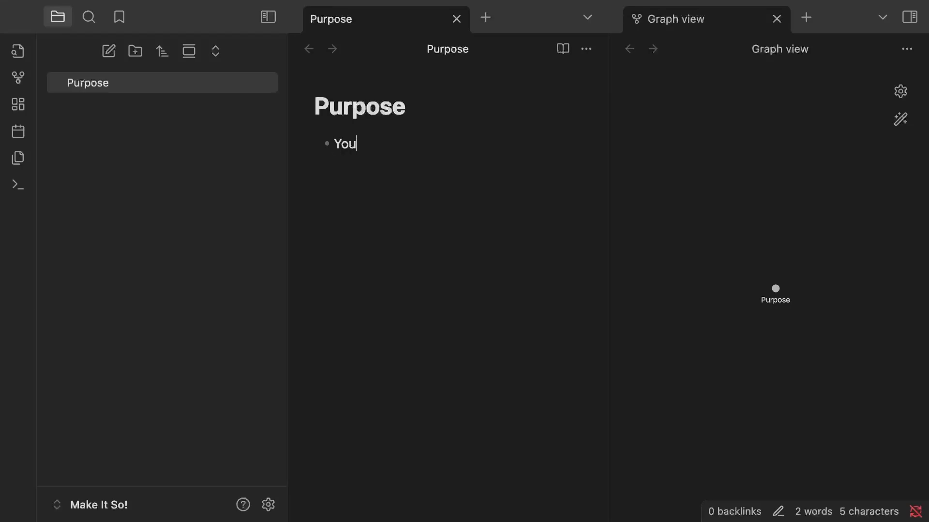
text(Tube outlines)
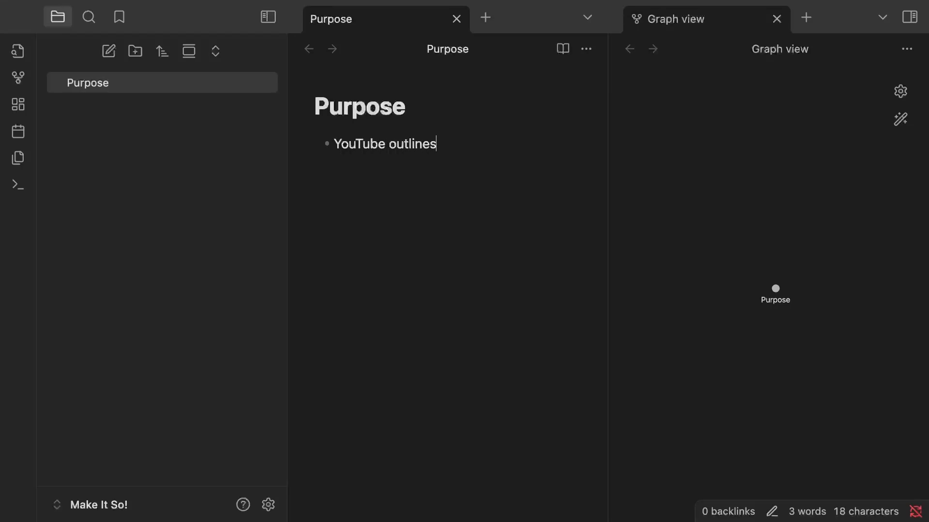
text( & scripts)
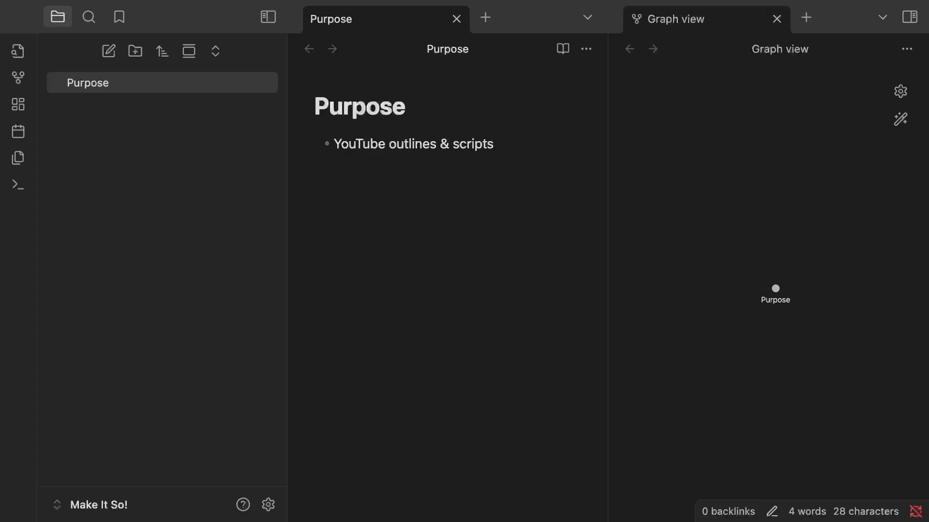
key(Return)
text(Newslett)
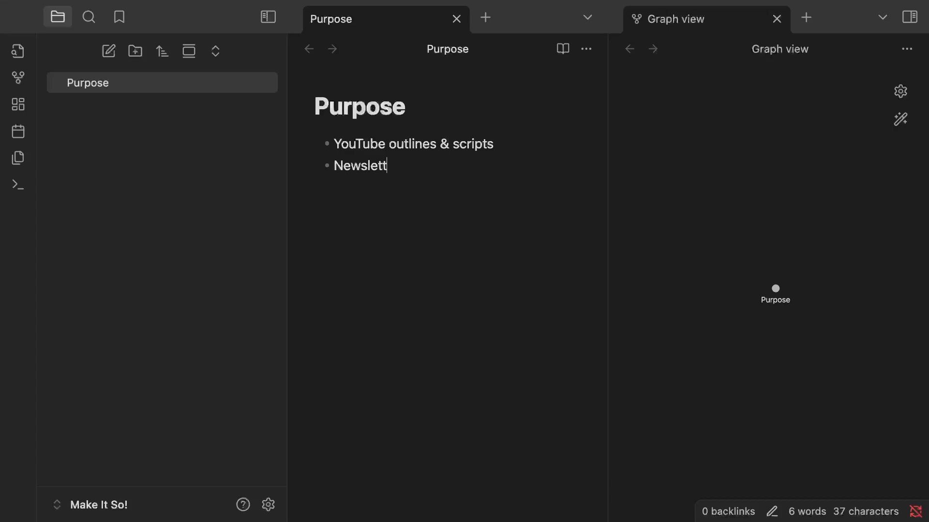
text(er drafts)
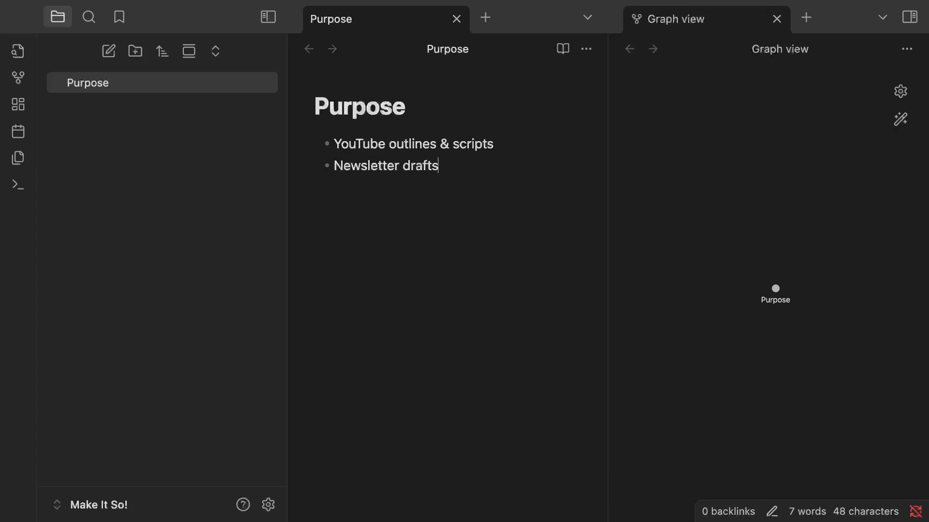
key(Return)
text(Article drafts)
Step: Add the bullets "Book notes" and "Sunday School Lessons" below "Article drafts"
key(Return)
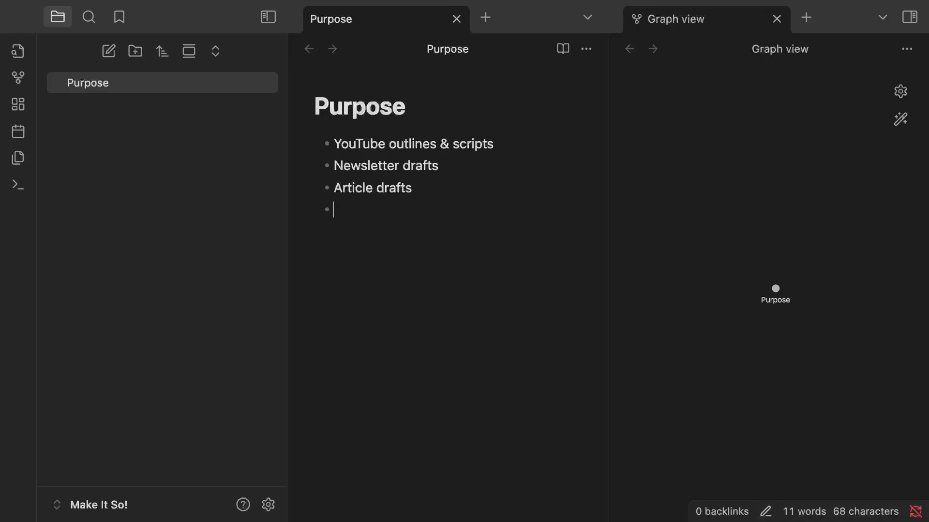
text(Book note)
text(s)
key(BackSpace)
text(notes)
key(Return)
text(Sunday )
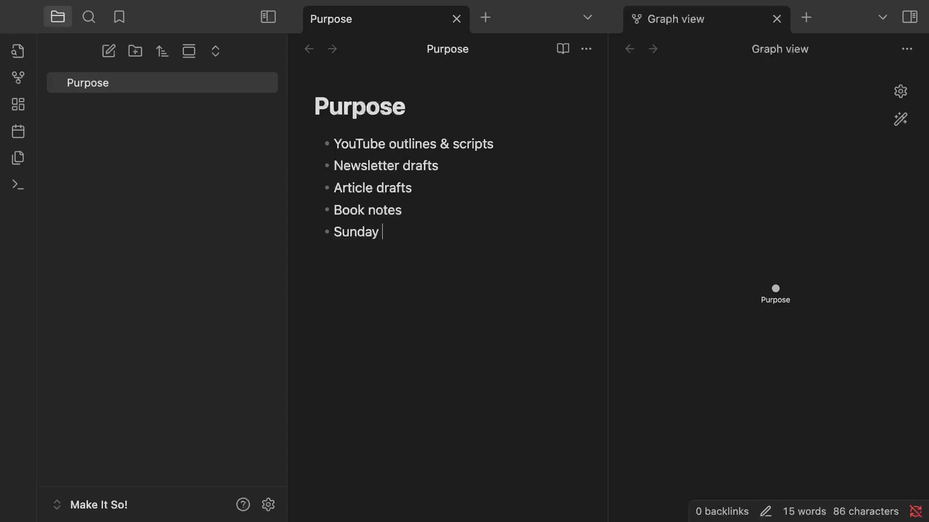
text(School Lessons)
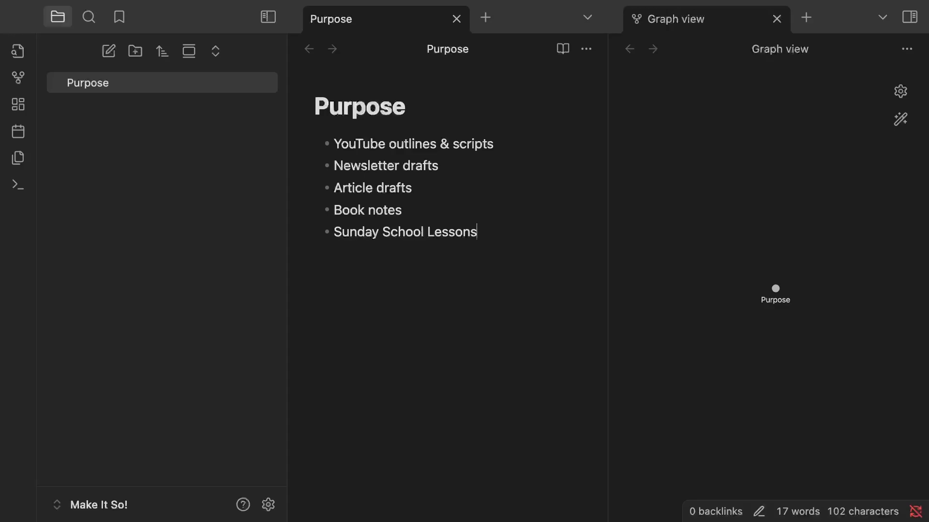
Step: Add a final bullet reading "Notes that support the above items"
key(Return)
text(Notes that support )
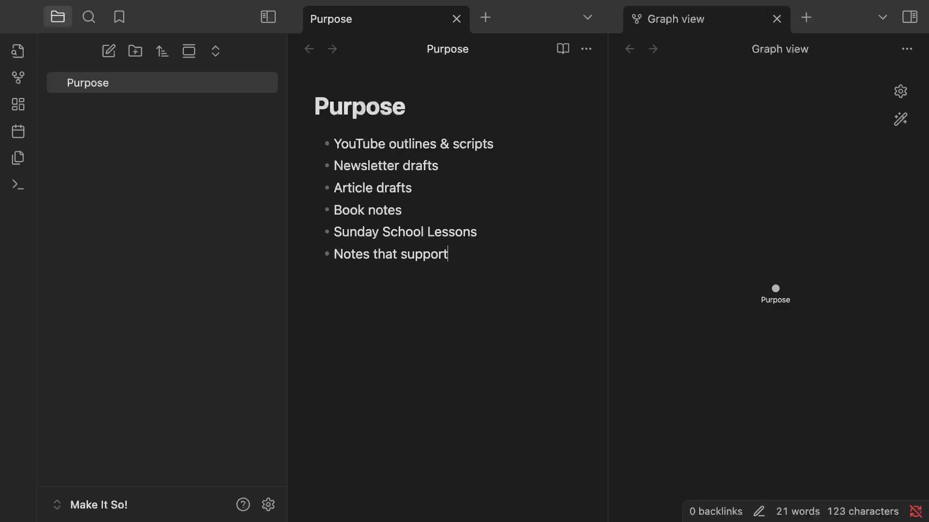
text(the abo)
key(BackSpace)
text(bove itesm)
key(BackSpace)
key(BackSpace)
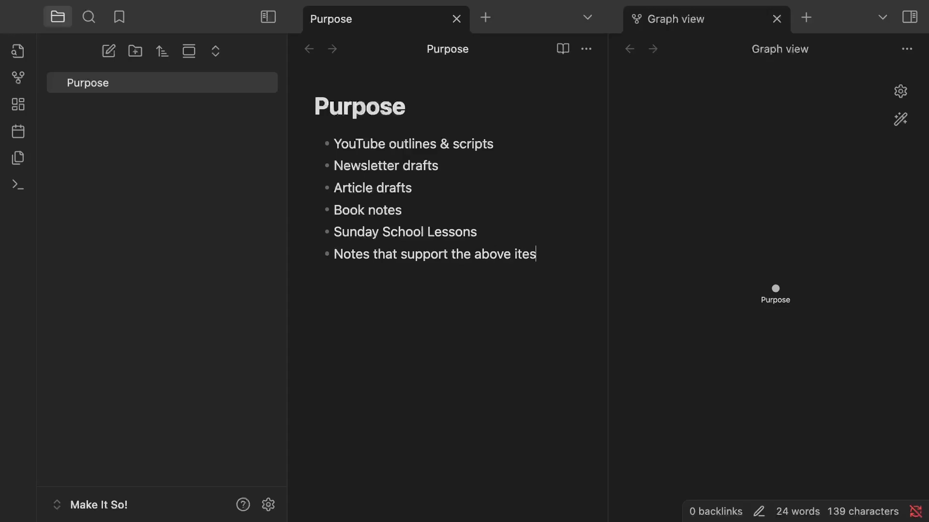
text(ms)
Step: Retitle the Purpose note as "Make It So Vault Focus"
click(433, 110)
double_click(433, 111)
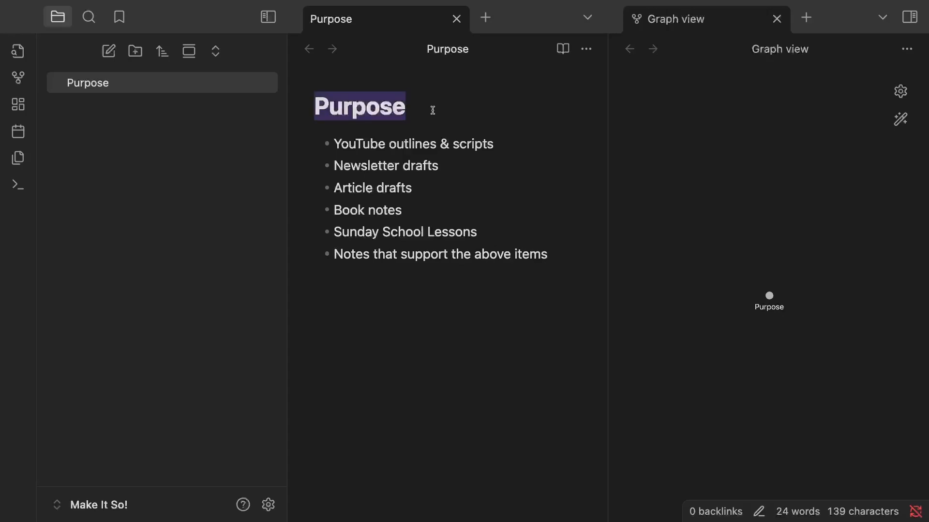
text(Make )
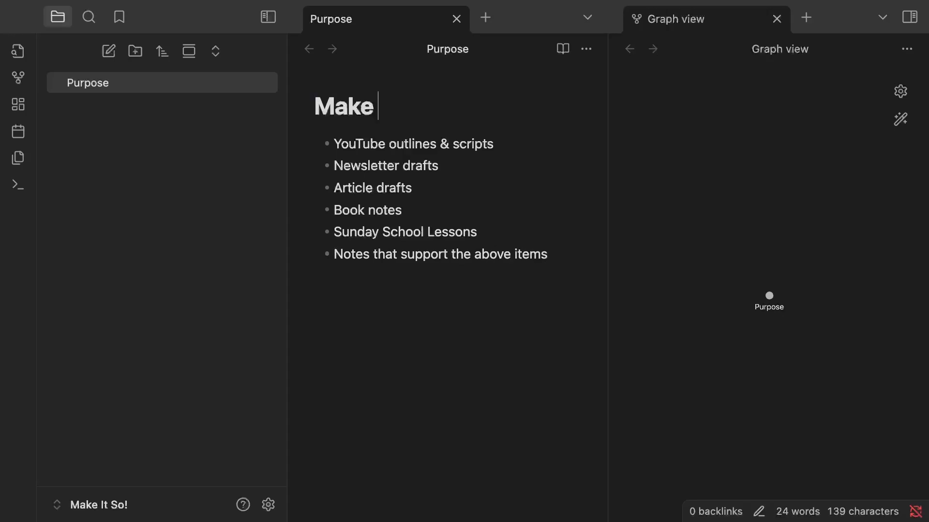
text(It So)
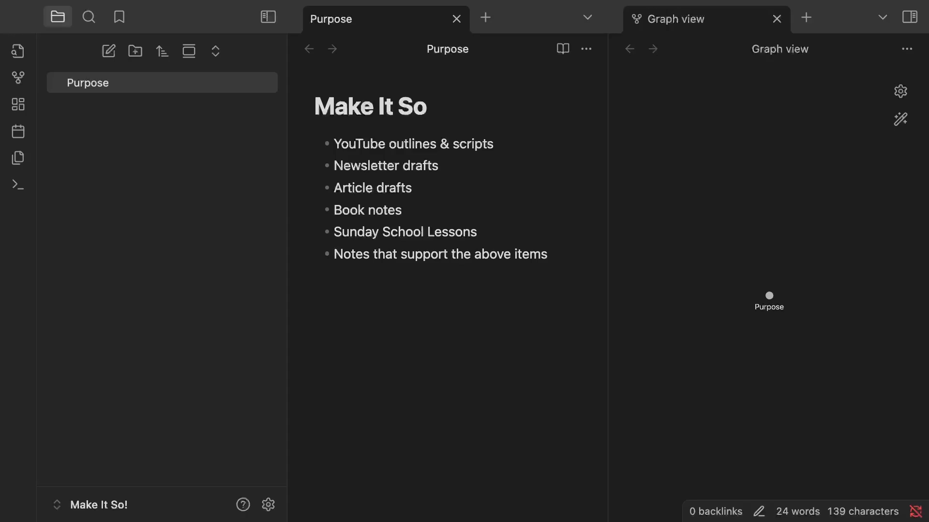
text( Vault Focus)
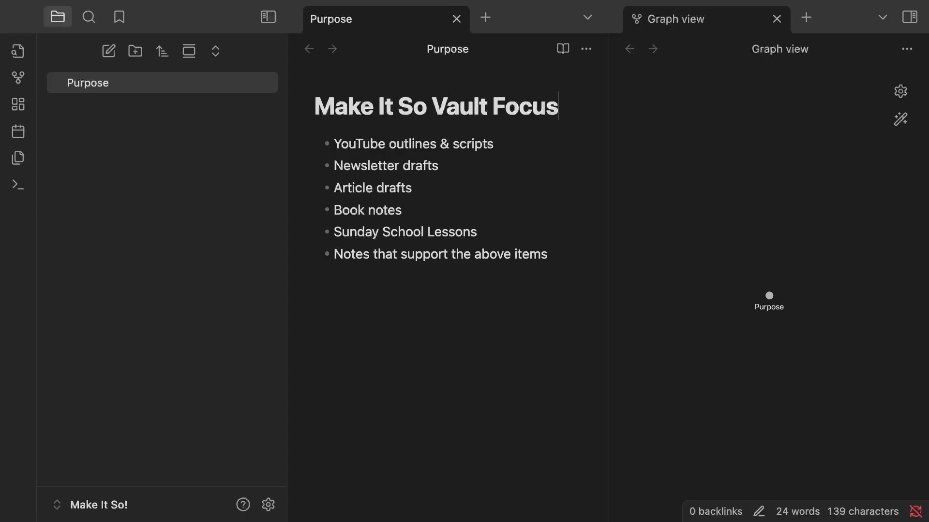
click(474, 176)
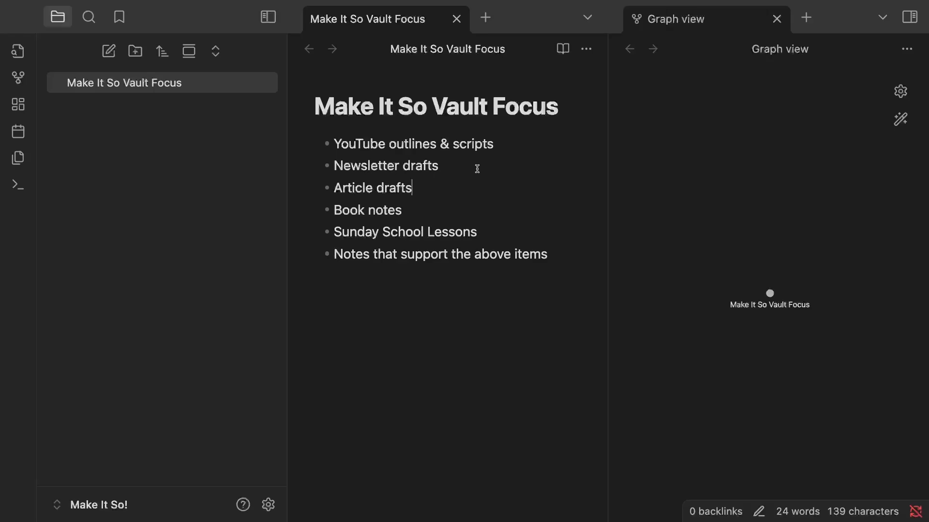
Step: Insert an internal link to a new note named "FIRST" on its own line below the bullet list
click(513, 144)
key(Down)
key(Down)
key(Return)
key(Return)
key(Return)
text([[FIR)
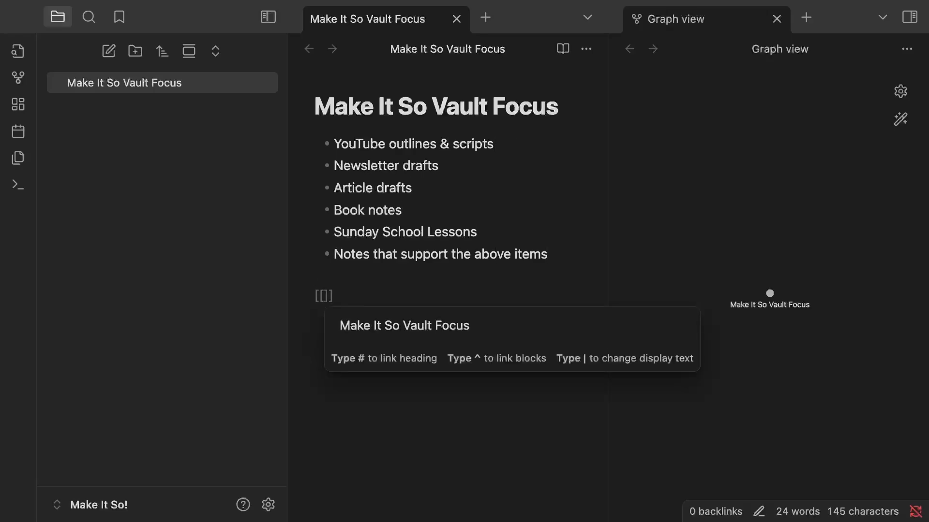
text(ST)
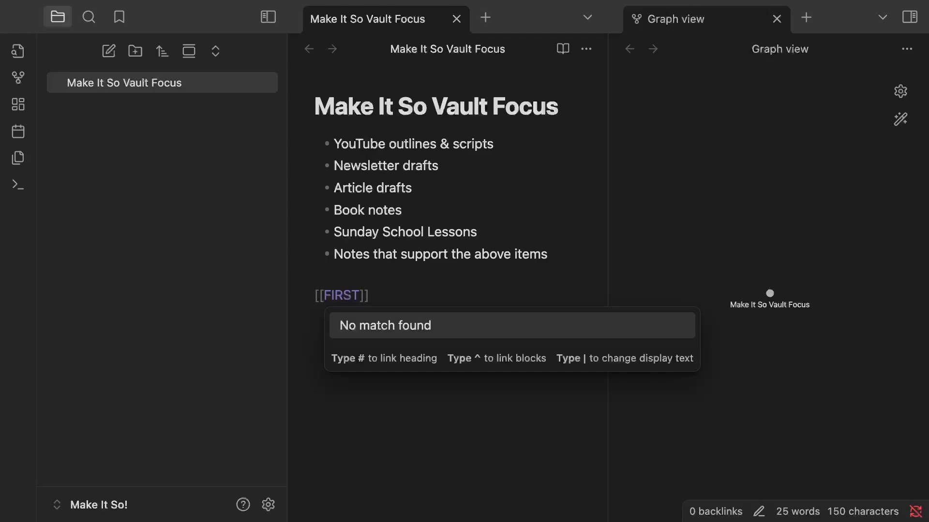
key(Return)
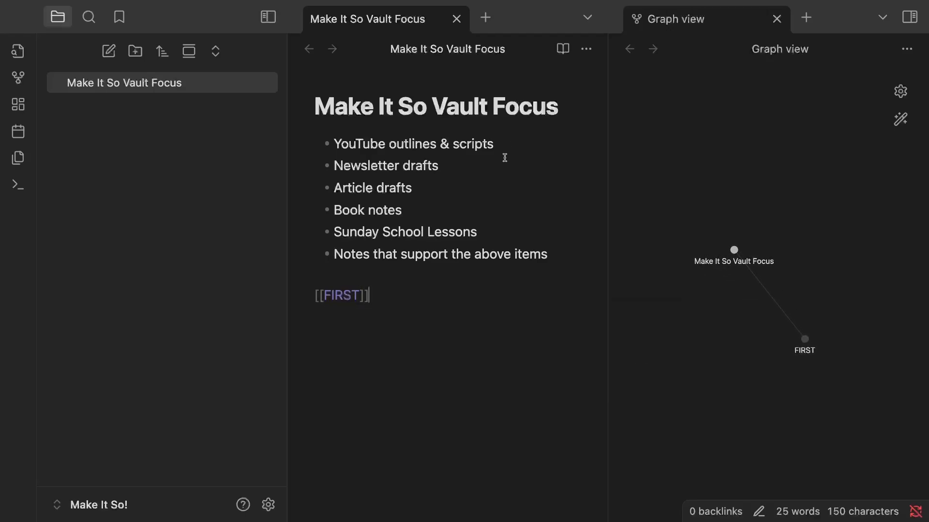
Step: Create the FIRST note from its link and start a bullet list with "Focus", "Iterate" and "Record"
click(341, 297)
text(- )
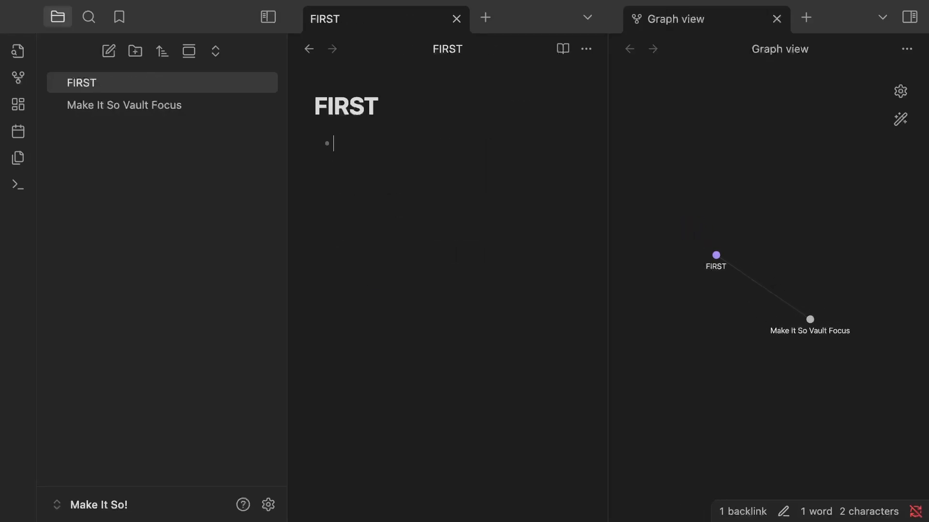
text(Focus)
key(Return)
text(Iterate)
key(Return)
text(Record)
Step: Complete the FIRST note's list with the bullets "Simplify" and "Trust"
key(Return)
text(Simpli)
key(BackSpace)
text(y)
key(BackSpace)
text(ify)
key(Return)
text(Trust)
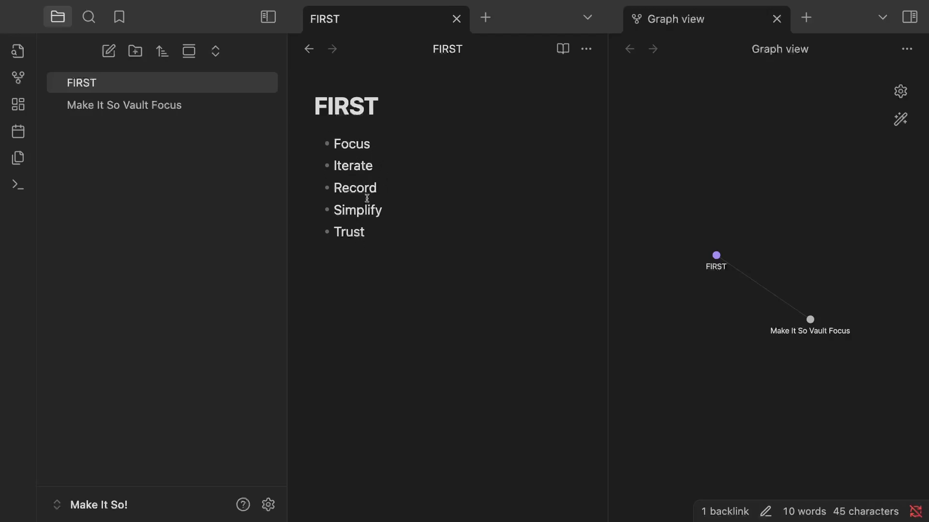
drag(372, 144, 337, 144)
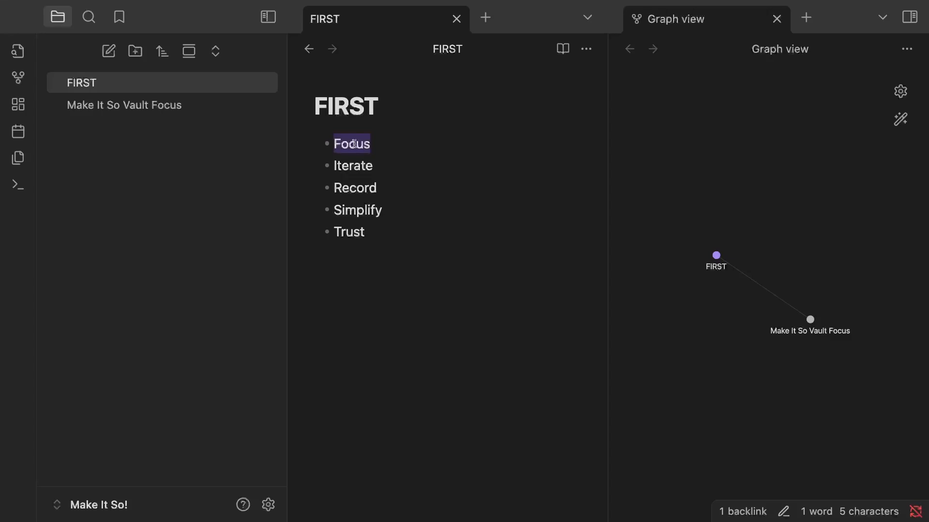
drag(383, 211, 334, 211)
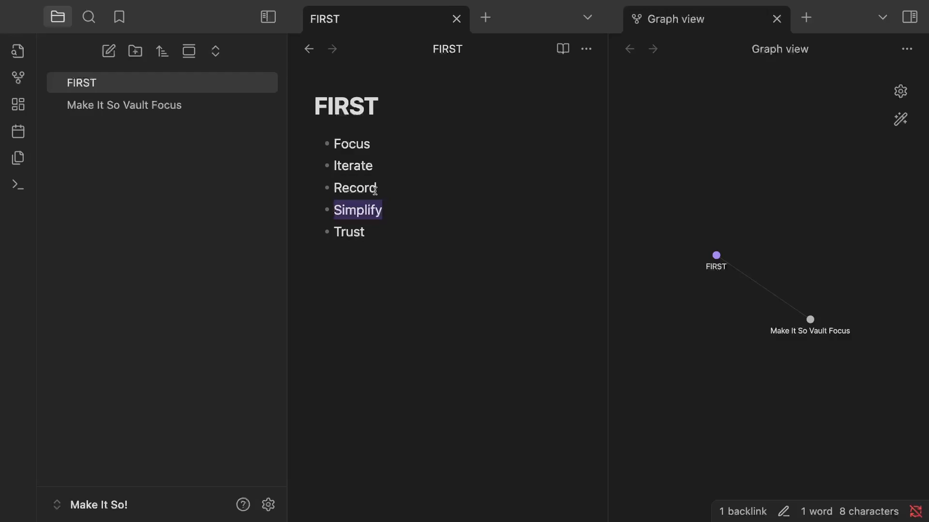
Step: Create a new note titled "Light Mode vs Dark Mode"
click(402, 209)
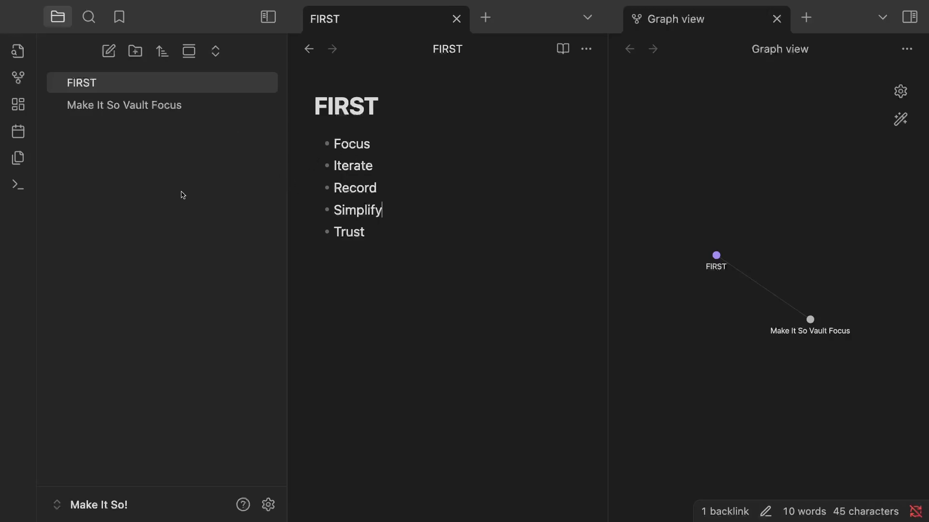
click(109, 51)
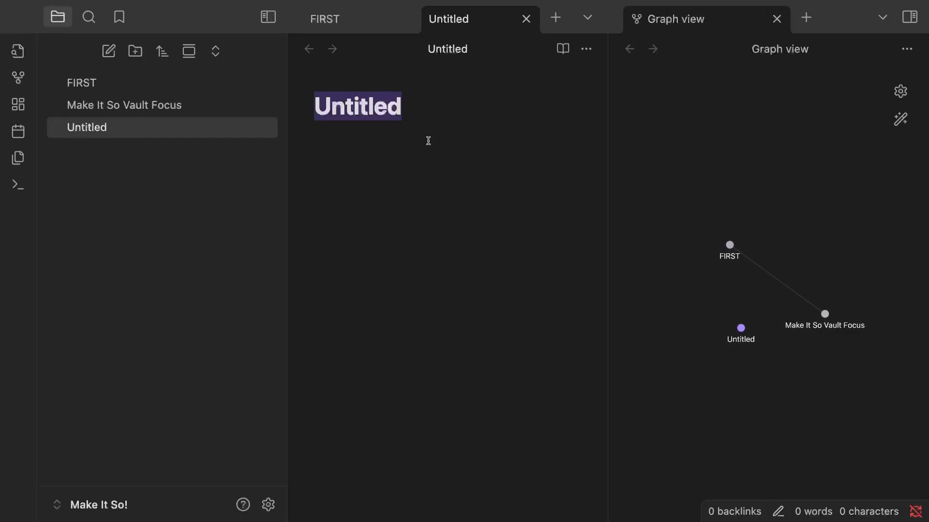
text(Lg)
key(BackSpace)
text(ight)
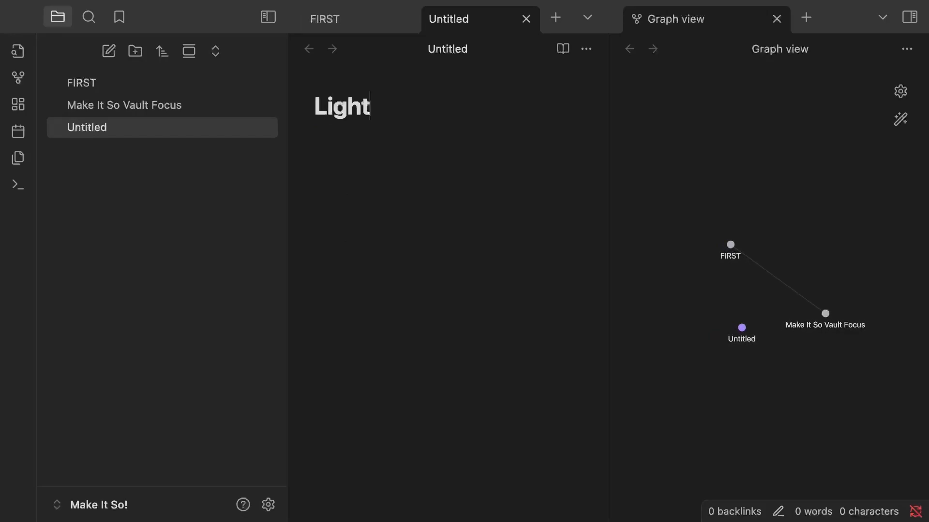
text( Mode vs Dark Mode)
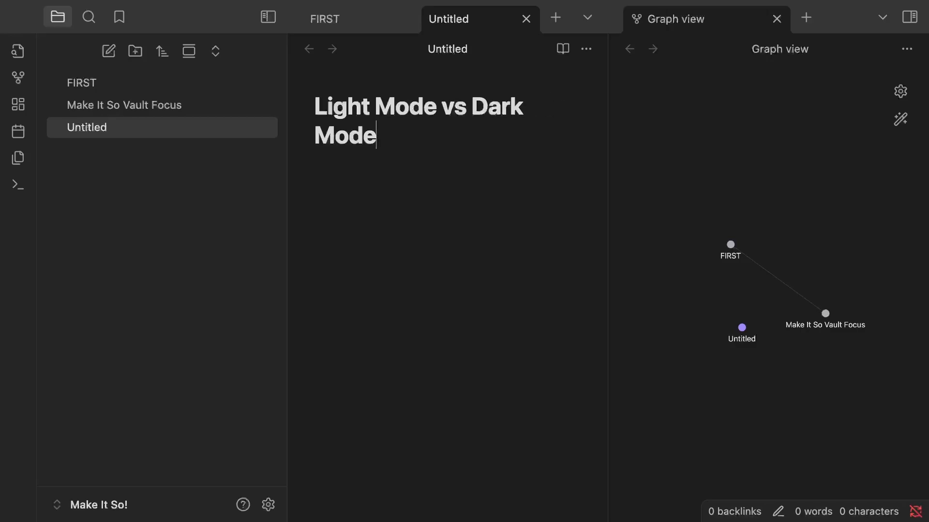
key(Return)
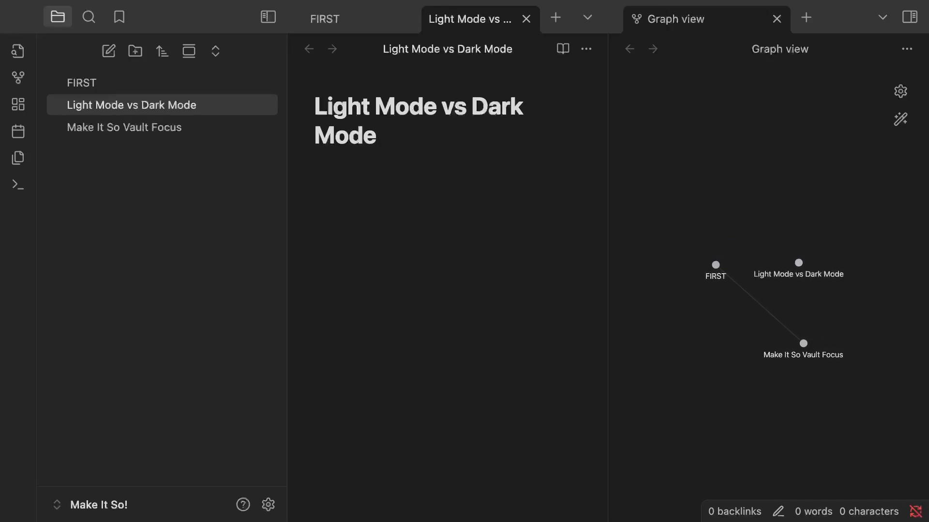
Step: Write two bullets in the note: "Light mode for shallow work or light work" and "Dark mode for deep work"
text(- Light)
key(BackSpace)
key(BackSpace)
key(BackSpace)
key(BackSpace)
text(ight mode for )
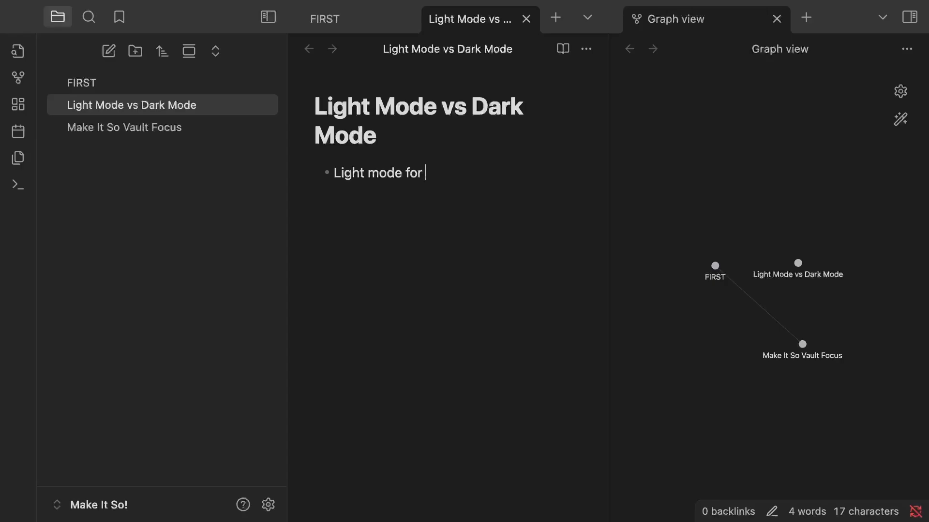
text(shallow work or light work)
key(Return)
text(Dark mode for deep work)
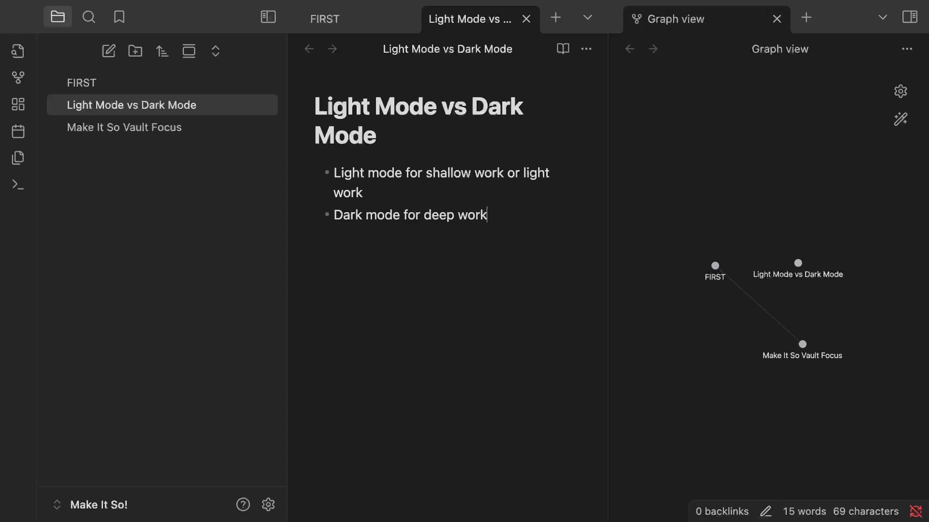
click(155, 182)
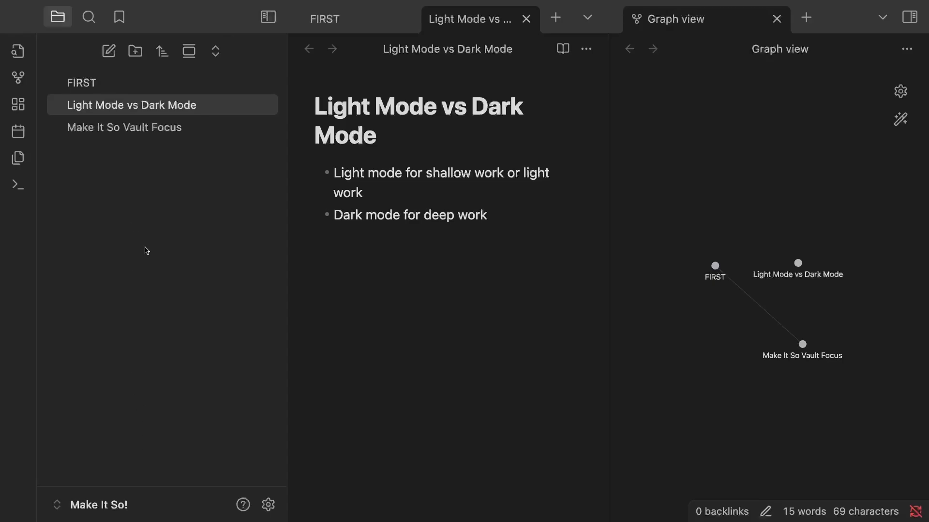
Step: Create another new note titled "Minimum Viable Productivity System"
click(108, 50)
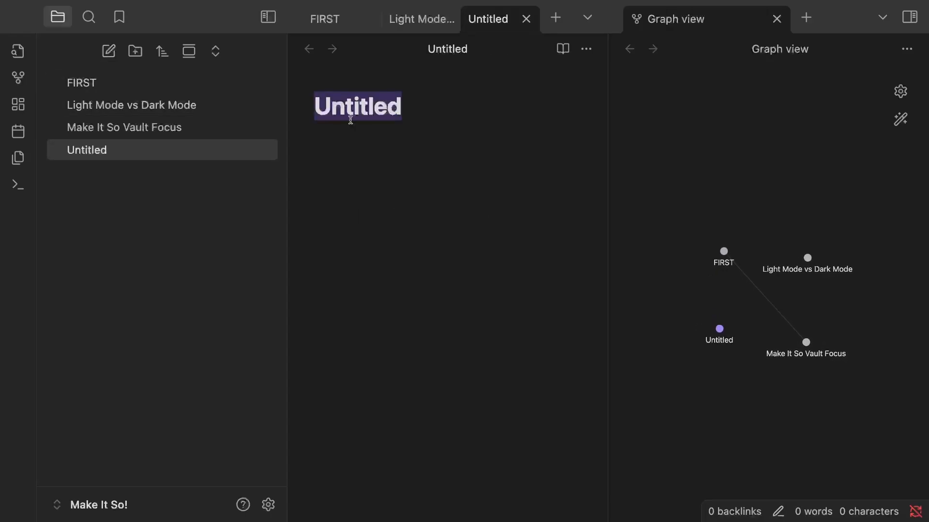
text(Minimu)
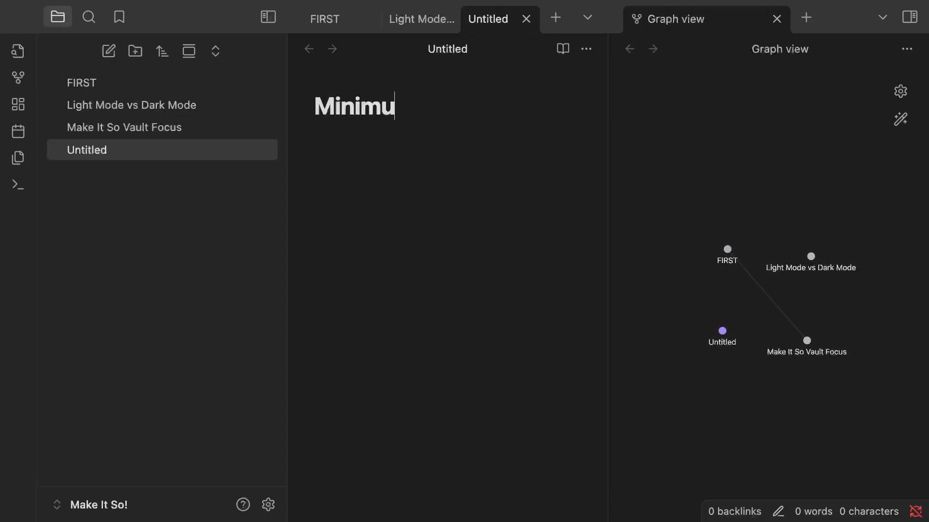
text(m Viable)
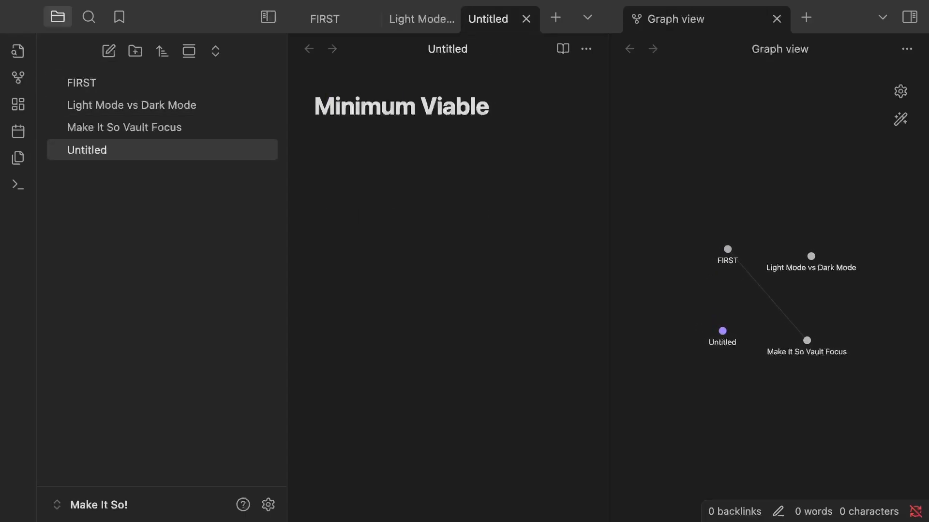
text( Productivity Syst)
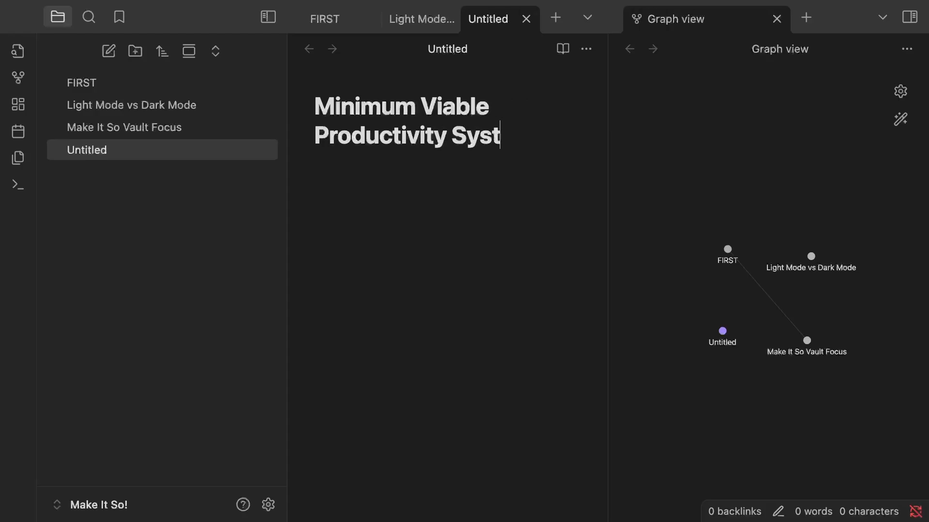
text(em)
key(Return)
Step: Start the note's bullet list with "A minimum viable productivity system should help you manage 3 things"
text(- )
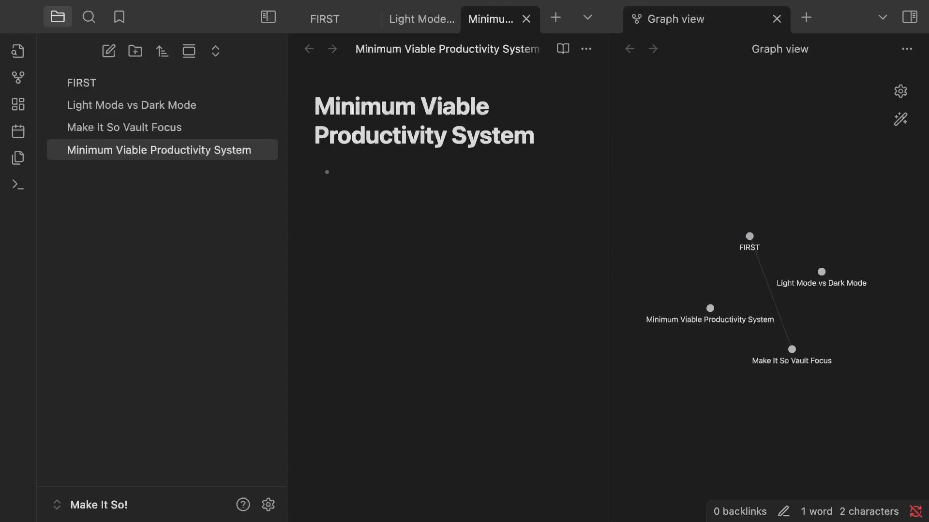
text(A m)
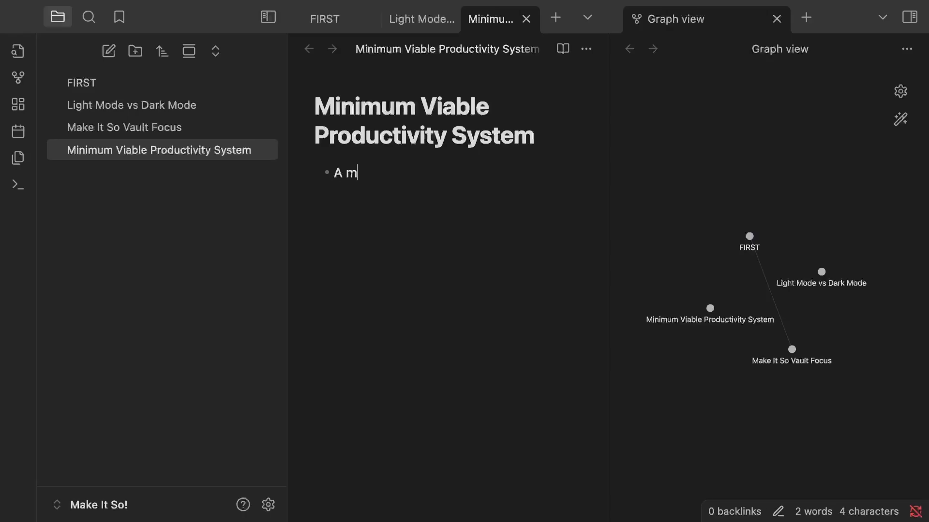
text(inimum via)
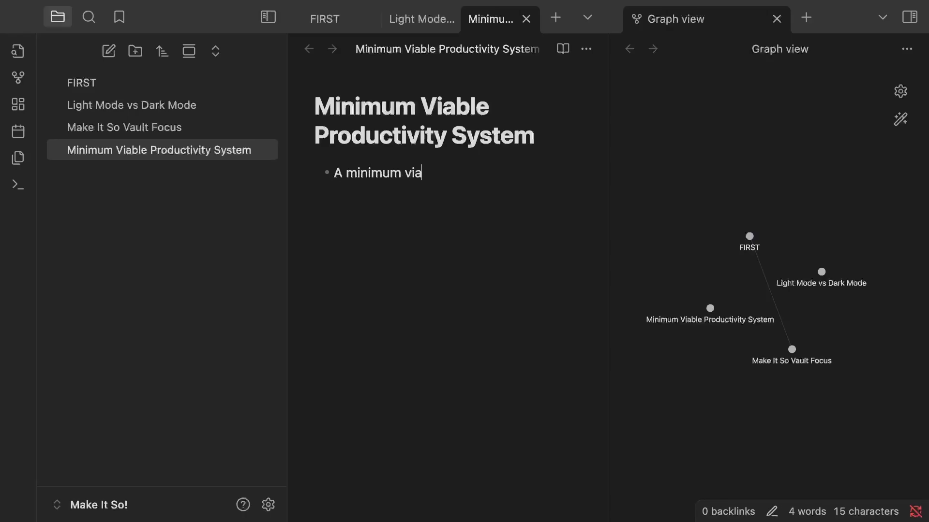
text(ble productiv)
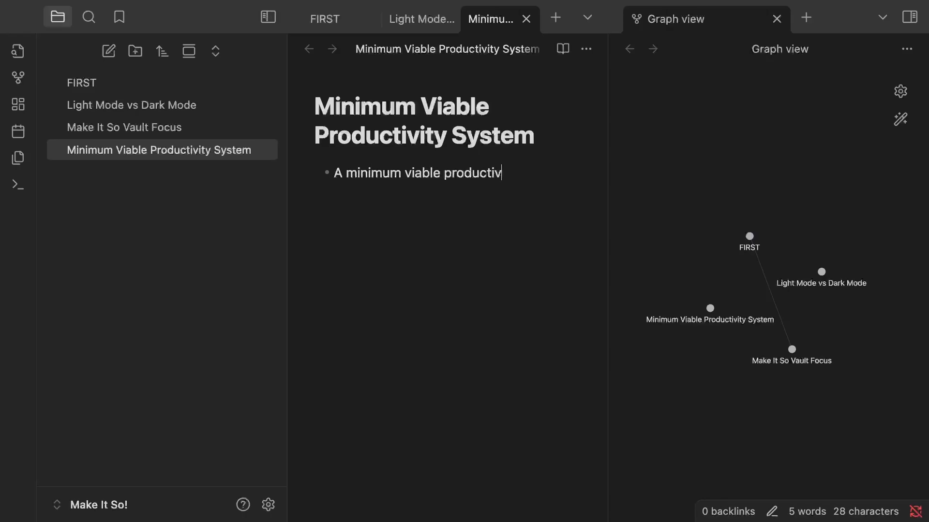
text(ity system)
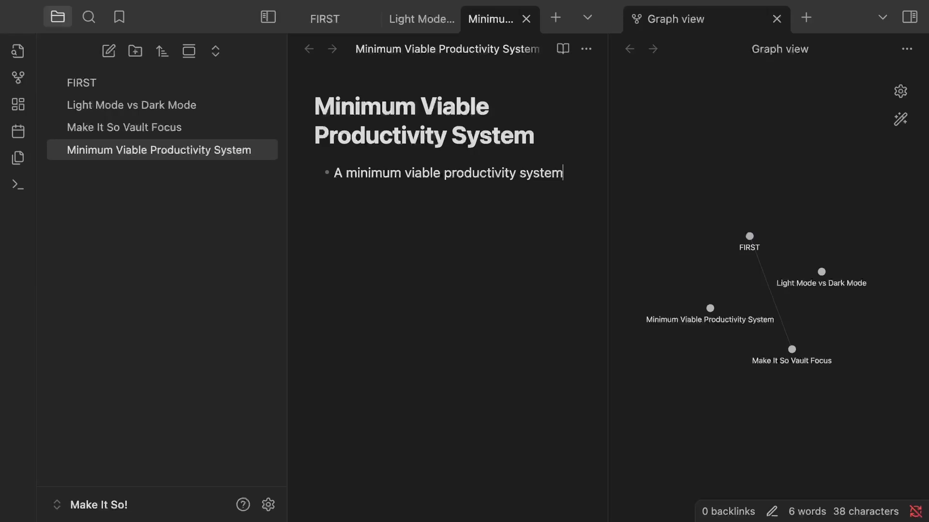
text( should help you manage 3 things)
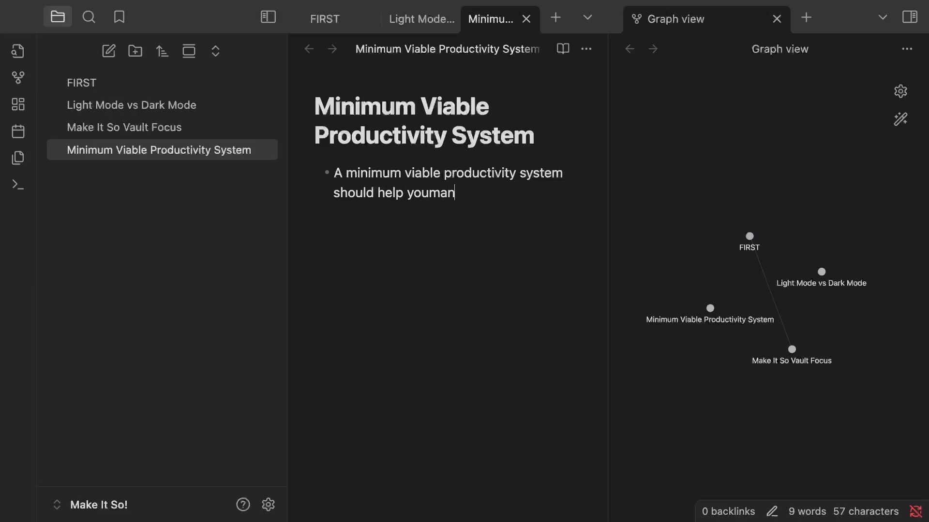
Step: Add the nested bullet "Tasks (what you need to get done)" under the first bullet
key(Return)
key(Tab)
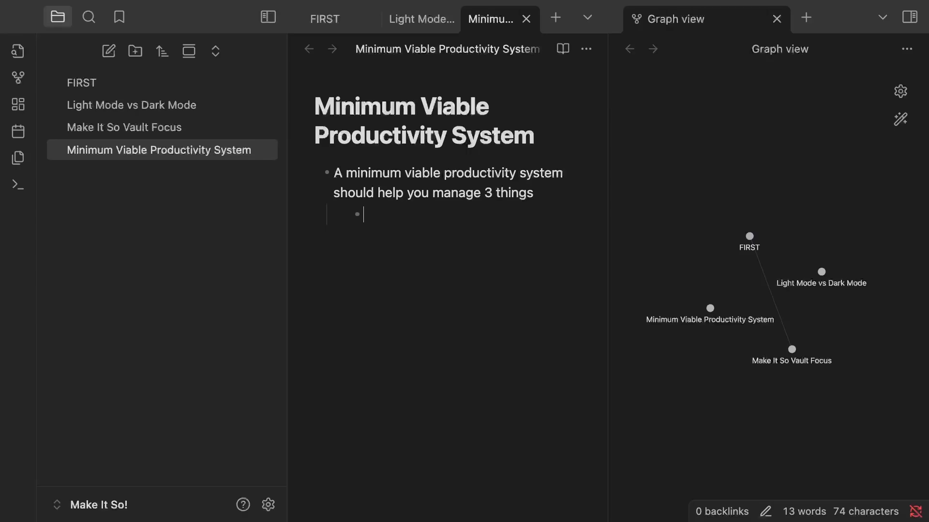
text(Tasks (w)
text(hat you need to get )
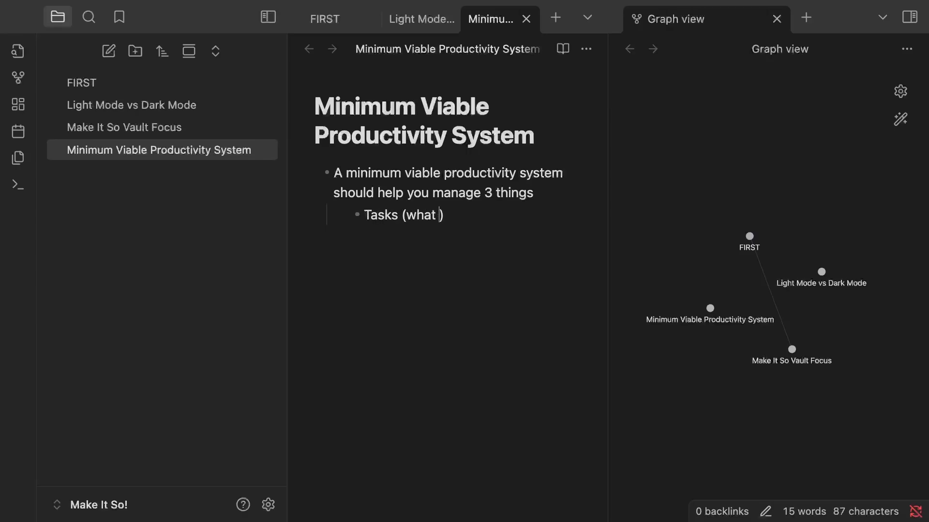
text(done))
Step: Add a second nested bullet reading "Workload (how much you're taking on at a time)"
key(Return)
text(Workload )
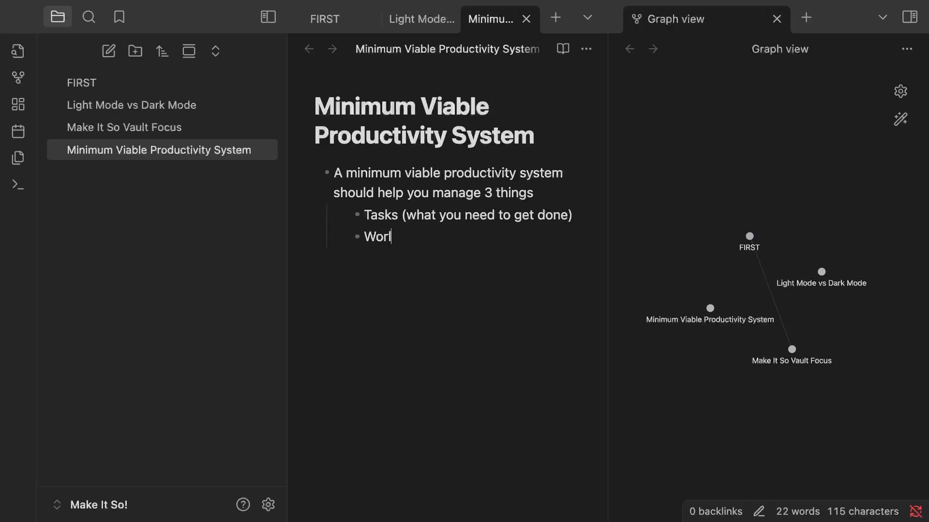
text((how much you'r)
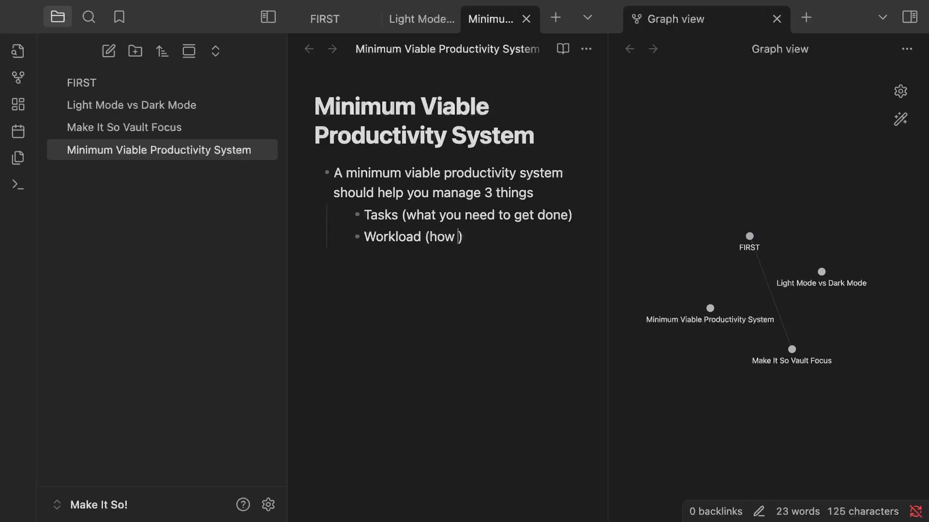
text(e takingo n)
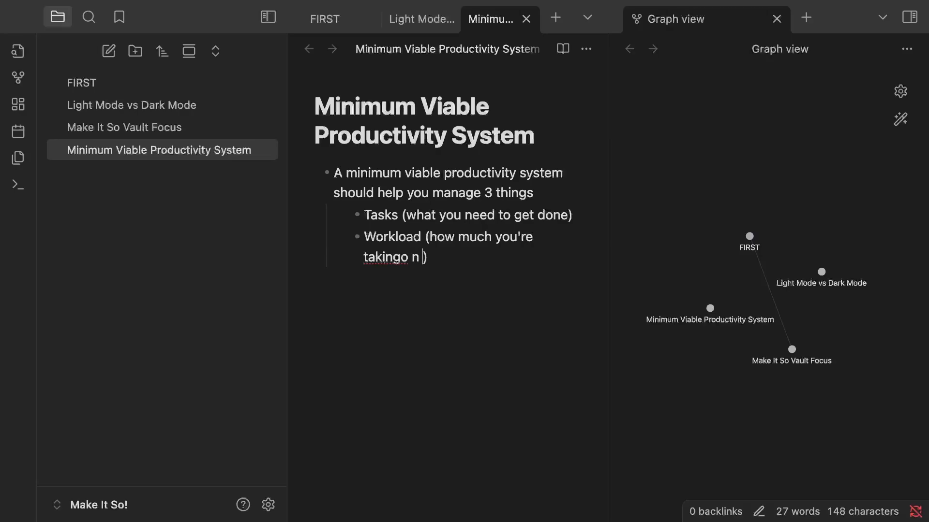
key(BackSpace)
key(BackSpace)
key(BackSpace)
text(on at a time))
Step: Add a third nested bullet reading "Time (when you're going to get things done)"
key(Return)
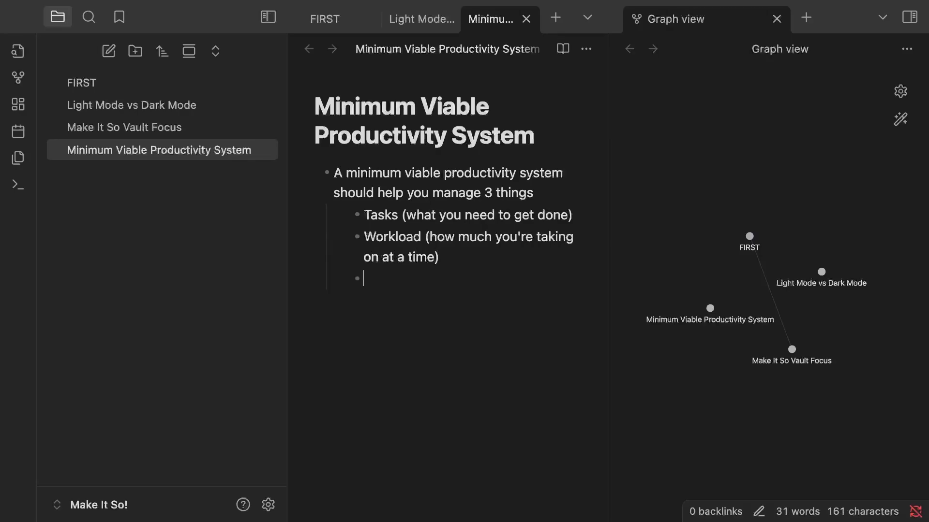
text(Time )
text((when you're )
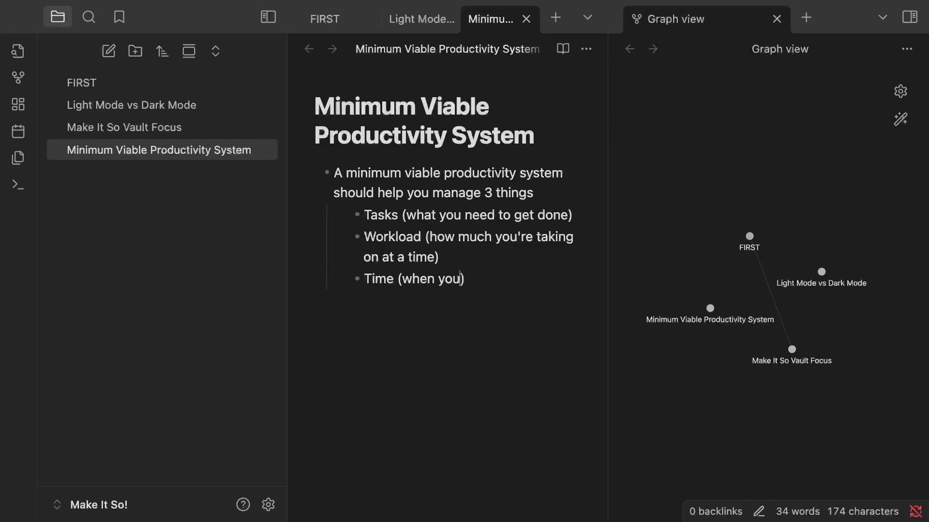
text(going to get thigns done)
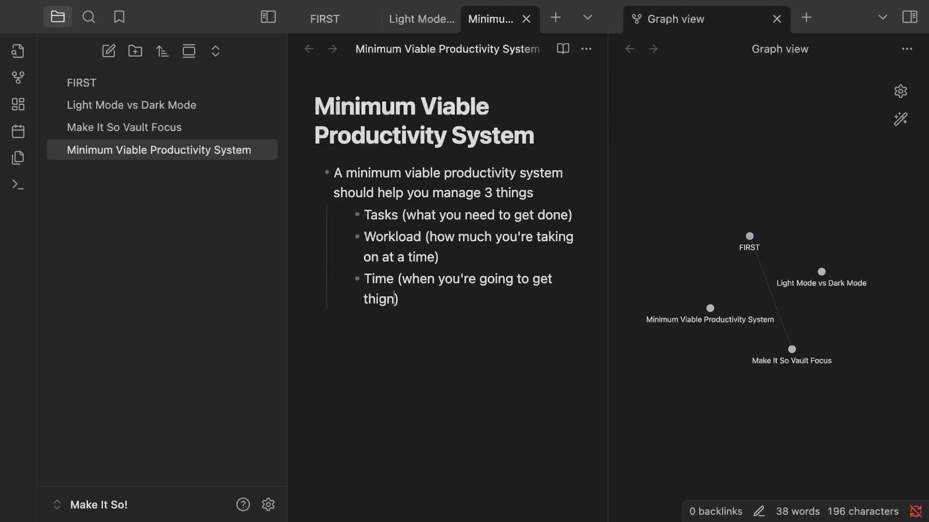
key(BackSpace)
key(BackSpace)
key(BackSpace)
key(BackSpace)
key(BackSpace)
key(BackSpace)
key(BackSpace)
key(BackSpace)
text(ngs done)
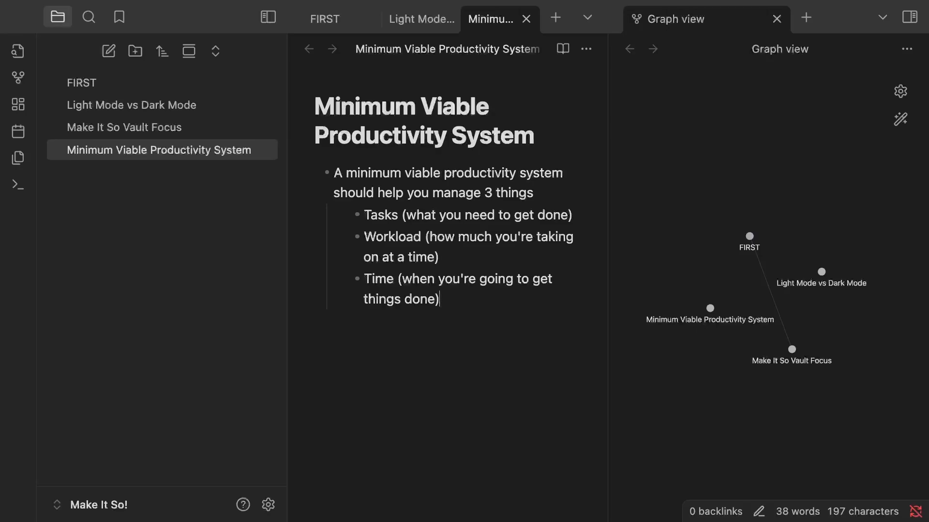
Step: Below the list, write "This reminds me of my 3 essential productivity system components", with the last five words as an internal link
key(Return)
text(This reminds me of my 3 essential productivity system component)
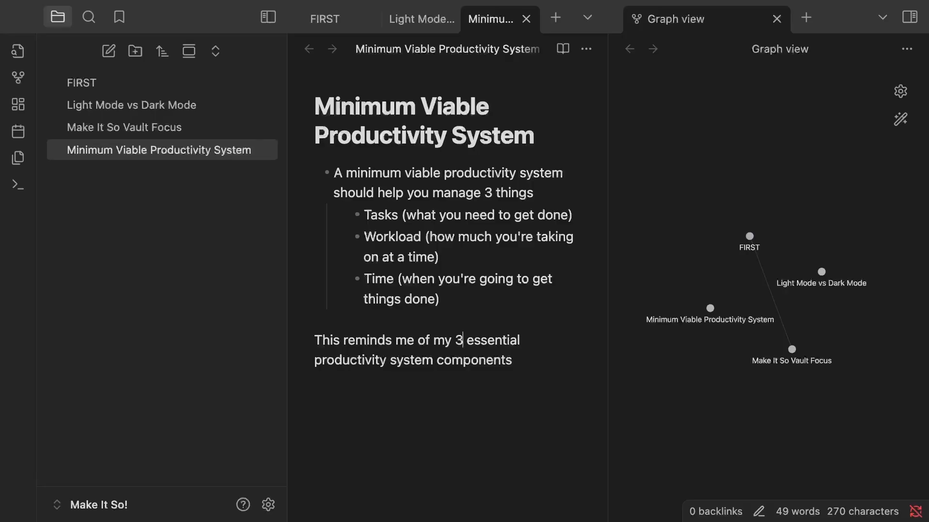
key(Left)
key(alt+shift+Right)
key(alt+shift+Right)
key(alt+shift+Right)
key(alt+shift+Right)
key(alt+shift+Right)
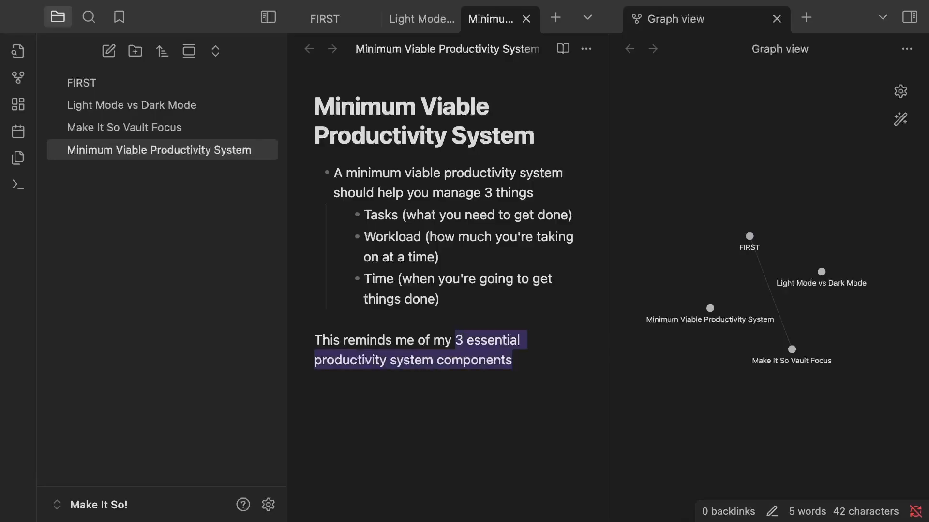
text([[)
key(Right)
key(Right)
key(Right)
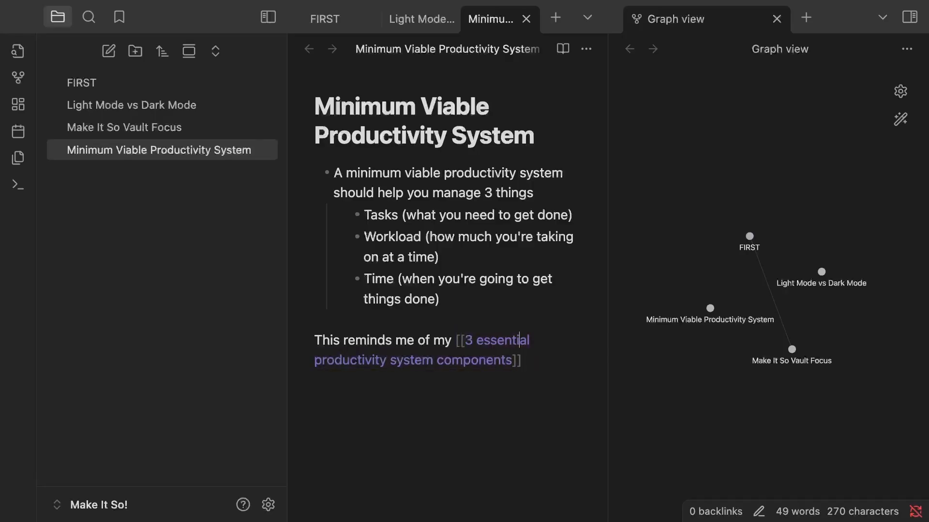
key(Up)
key(Up)
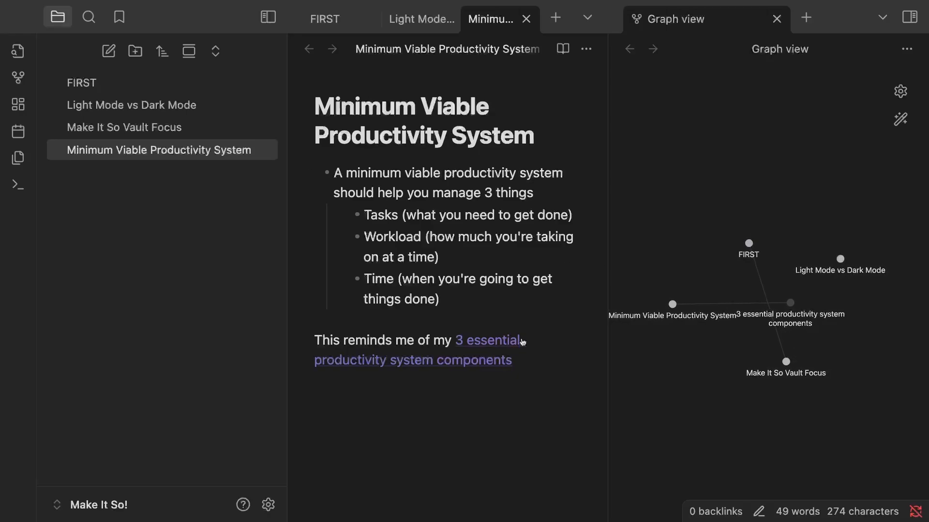
Step: Create the "3 essential productivity system components" note from its link and list "Tasks", "Notes" and "Calendar" as bullets
click(504, 341)
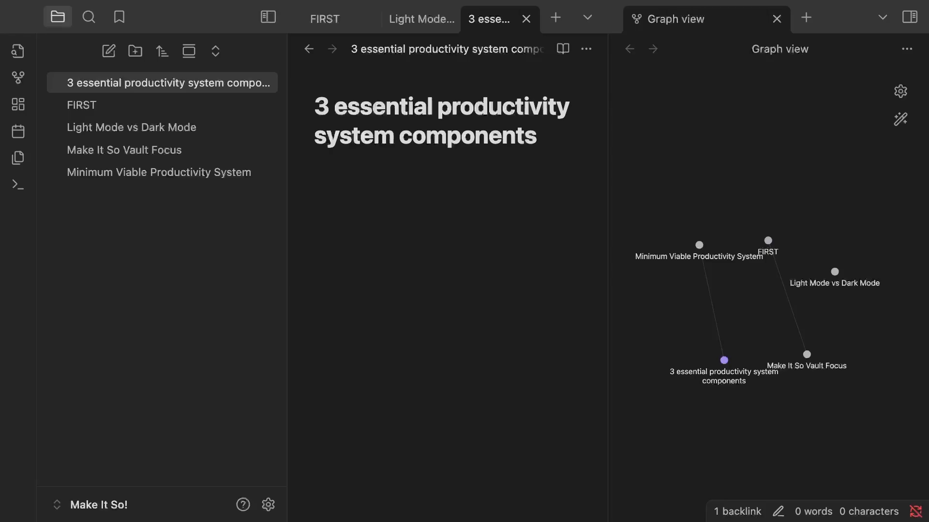
text(- Tasks)
key(Return)
text(Notes)
key(Return)
text(Calendar)
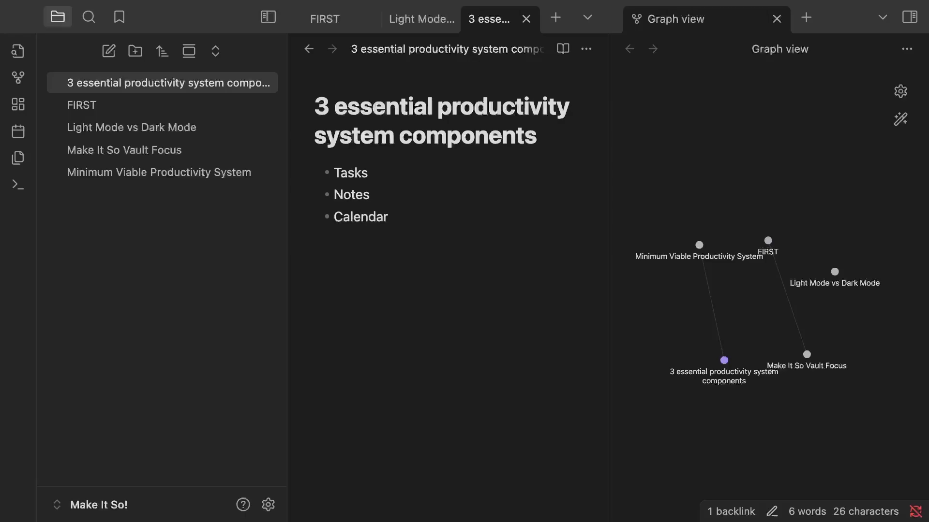
key(Up)
key(alt+shift+Left)
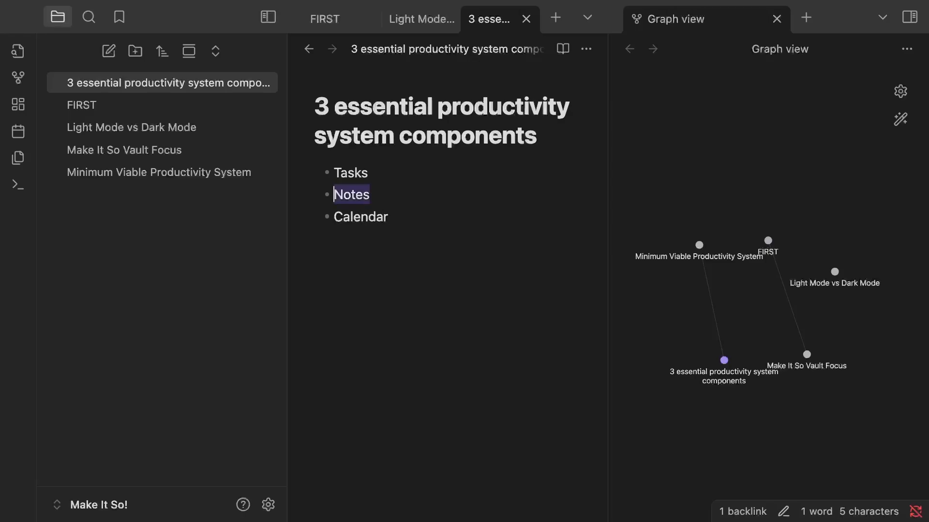
key(Right)
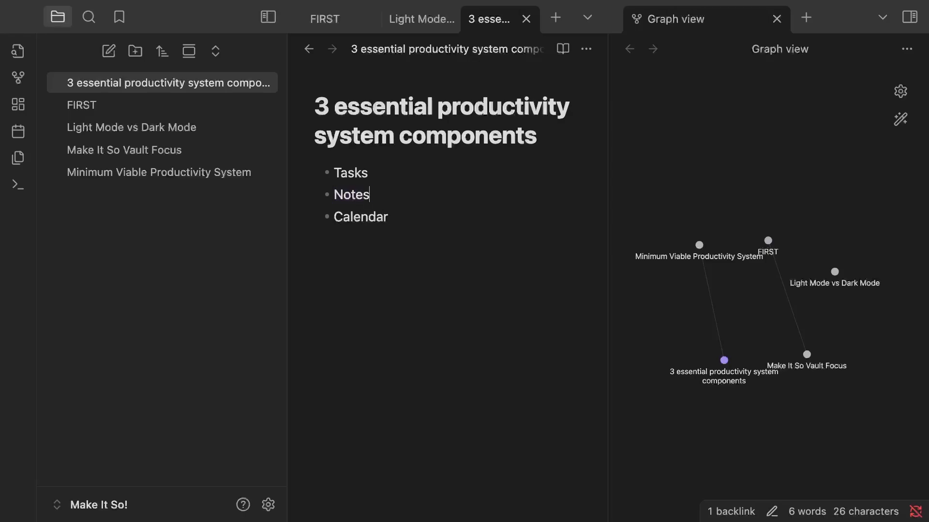
Step: Retitle the note in title case as "3 Essential Productivity System Components"
key(Up)
key(super+shift+t)
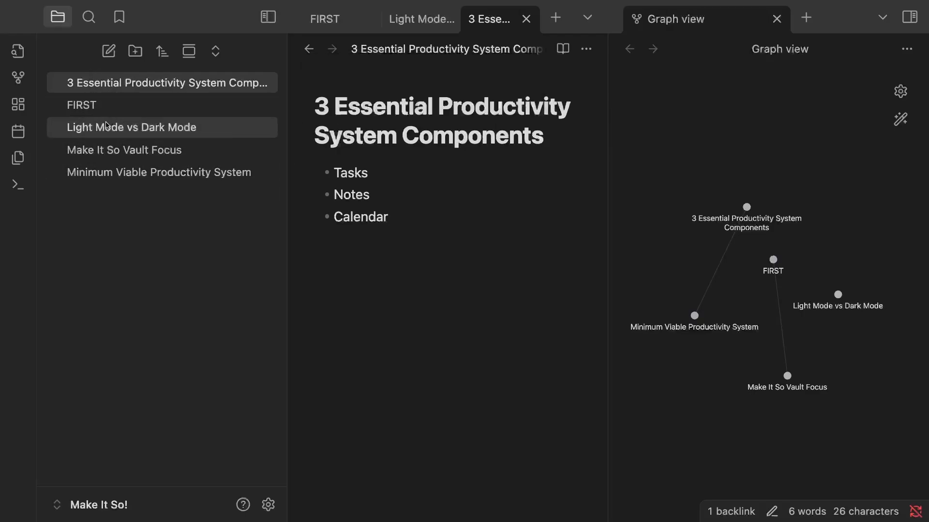
Step: Open the Make It So Vault Focus note to review its contents
click(113, 150)
click(468, 171)
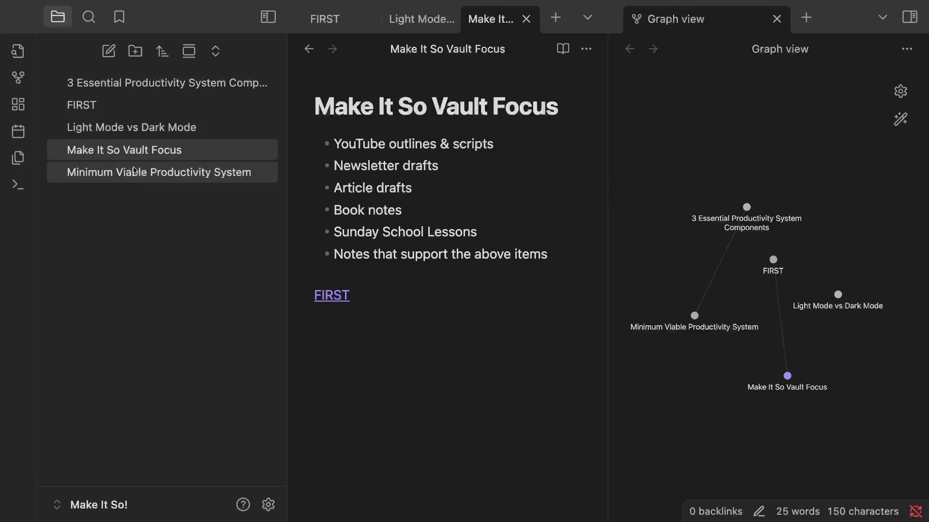
mouse_move(119, 85)
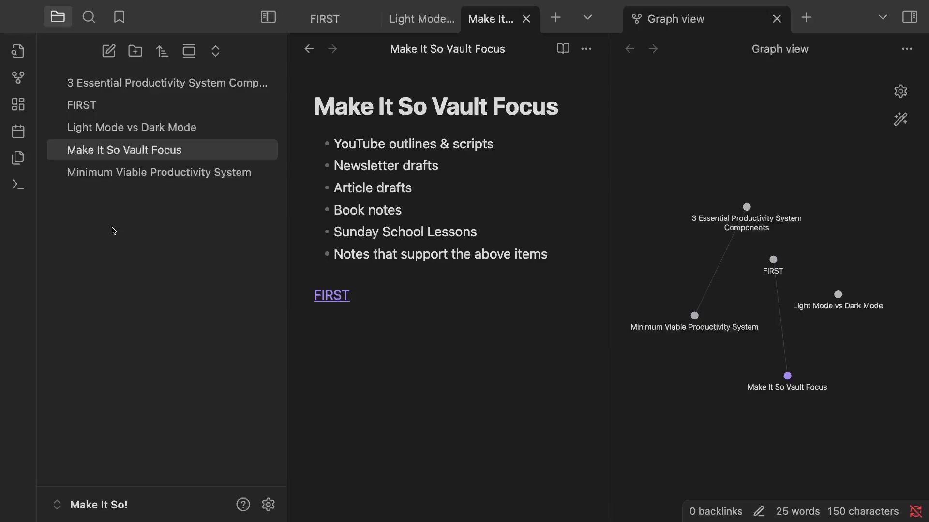
Step: Create a new note titled "Minimum Viable Obsidian Vault"
click(109, 51)
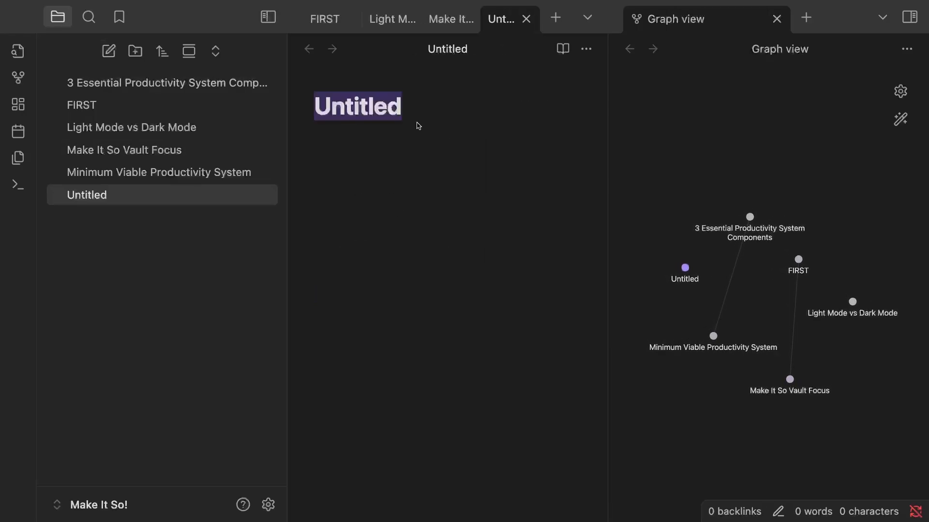
text(Minimum)
text(Vi)
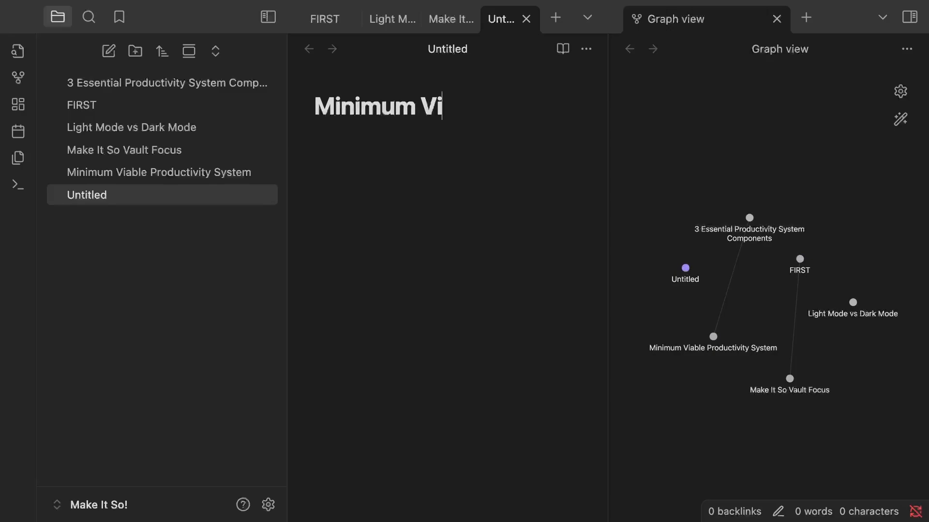
text(able Obsidian Vault)
Step: Start the note body with a bullet that links to the Minimum Viable Productivity System note
key(Return)
text([[)
key(Down)
key(Return)
key(Home)
text(-)
key(End)
Step: Add two more bullets, linking to the 3 Essential Productivity System Components and Make It So Vault Focus notes
key(Return)
text([[)
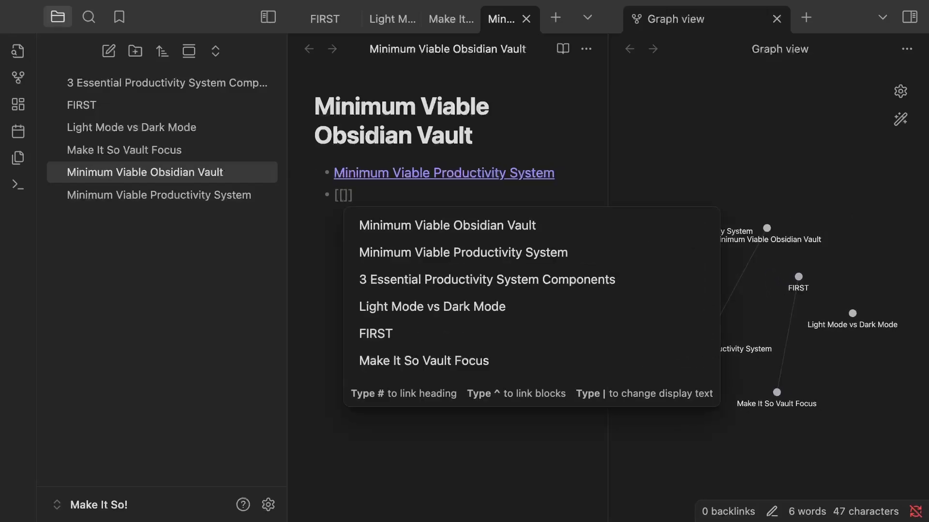
text(3)
key(Return)
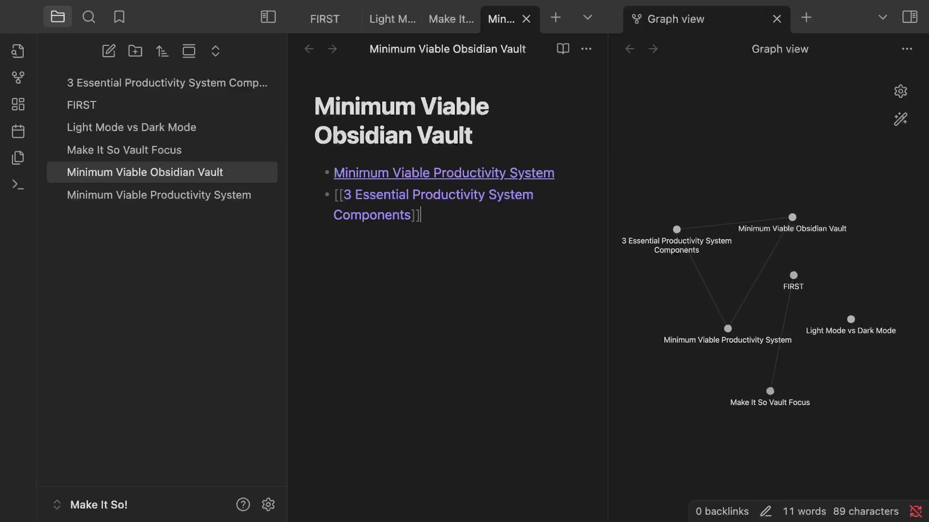
key(Return)
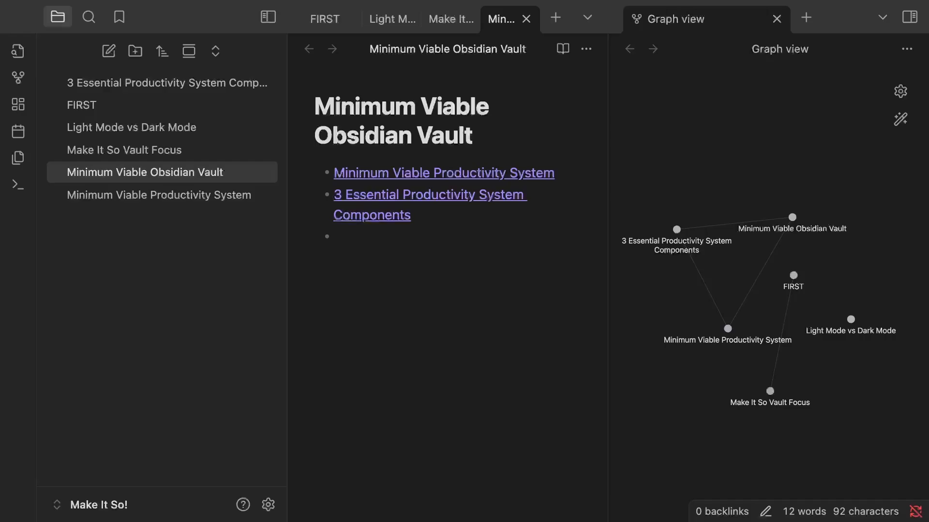
text([[Mak)
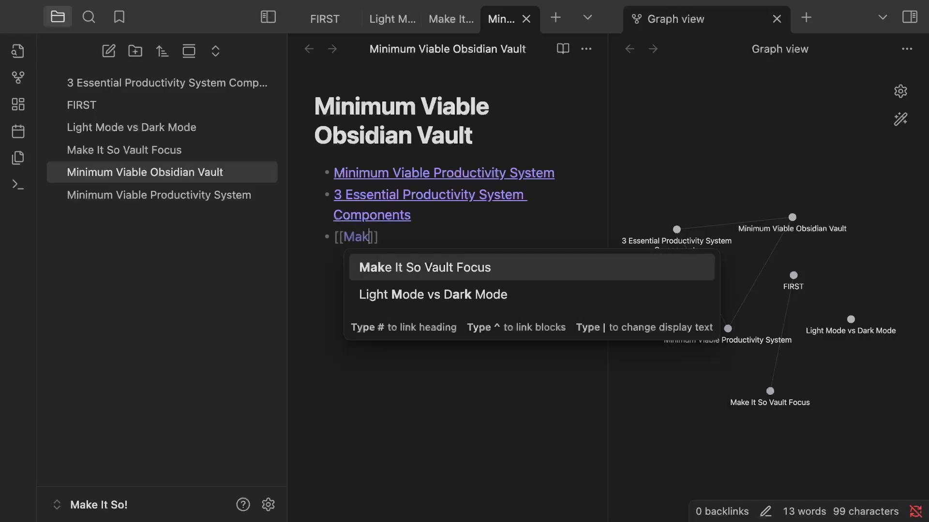
key(Return)
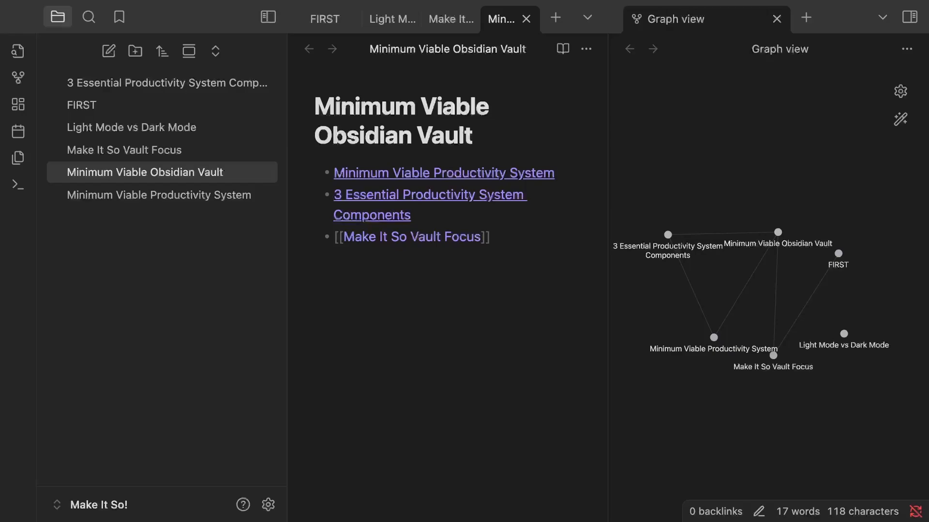
Step: Insert two blank lines between the note title and the bulleted list of links
key(Up)
key(Up)
key(Up)
key(Up)
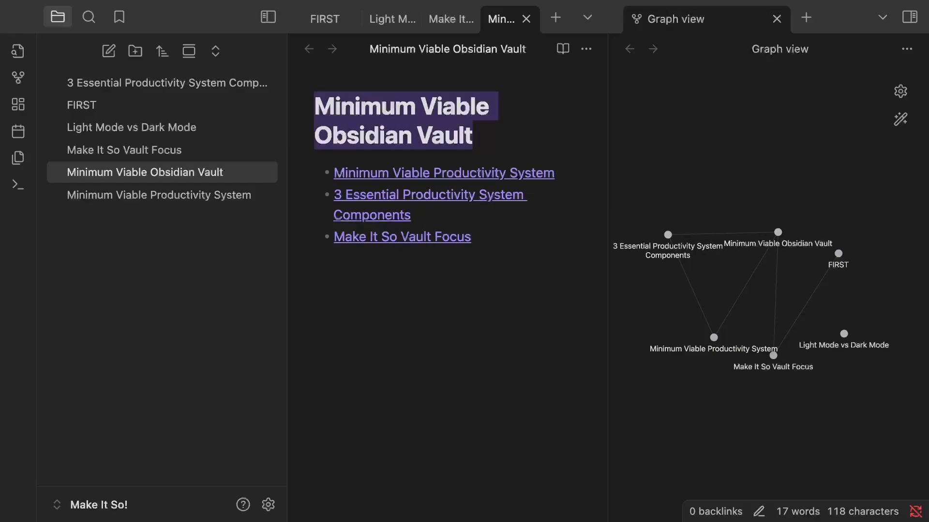
key(Down)
key(Return)
key(Return)
key(Up)
key(Up)
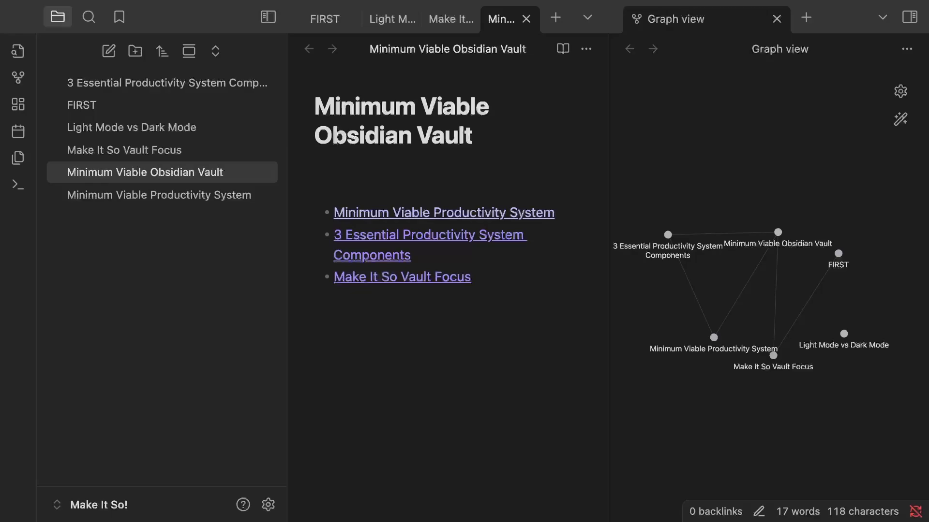
Step: Add a property named "type" with the value "YouTube" to the Minimum Viable Obsidian Vault note
text(---)
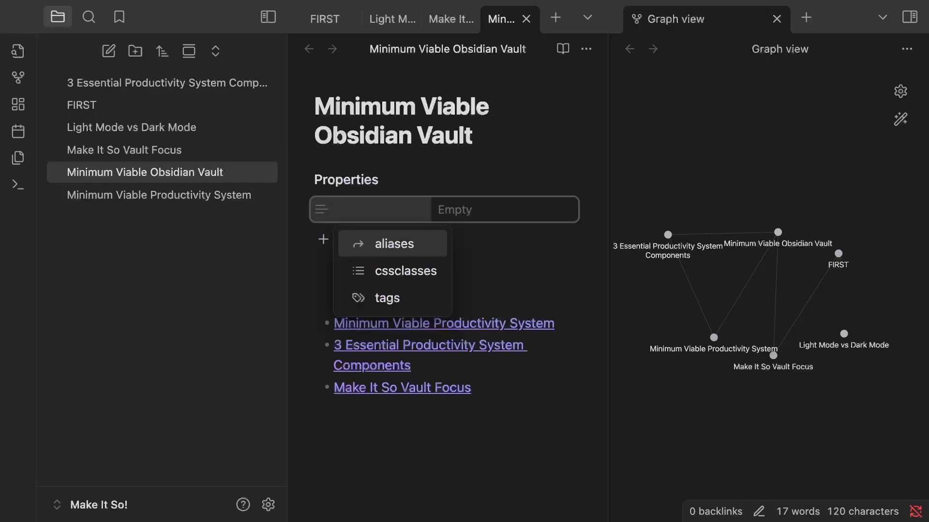
text(type)
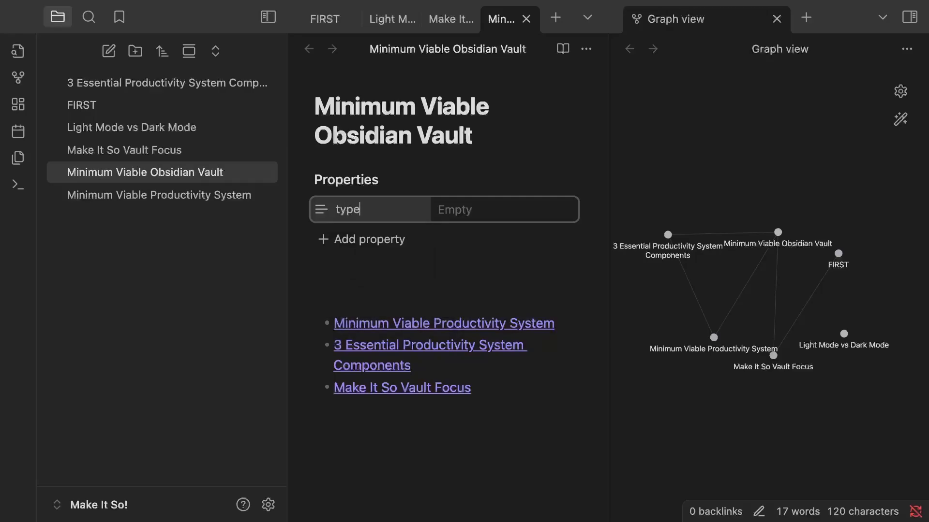
key(Tab)
text(you)
key(BackSpace)
key(BackSpace)
key(BackSpace)
text(YouTube)
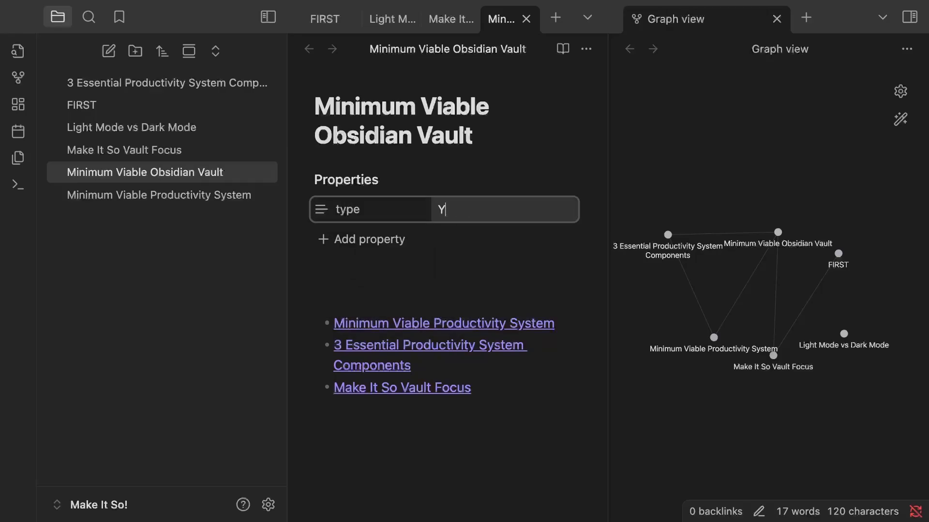
click(374, 279)
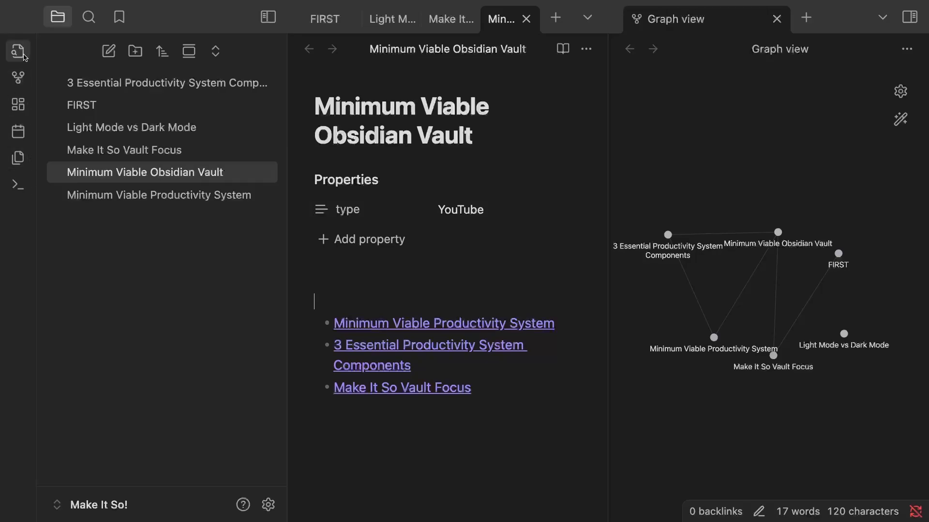
Step: Search the vault for notes by property with the query ["type":YouTube]
key(ctrl+shift+f)
click(110, 237)
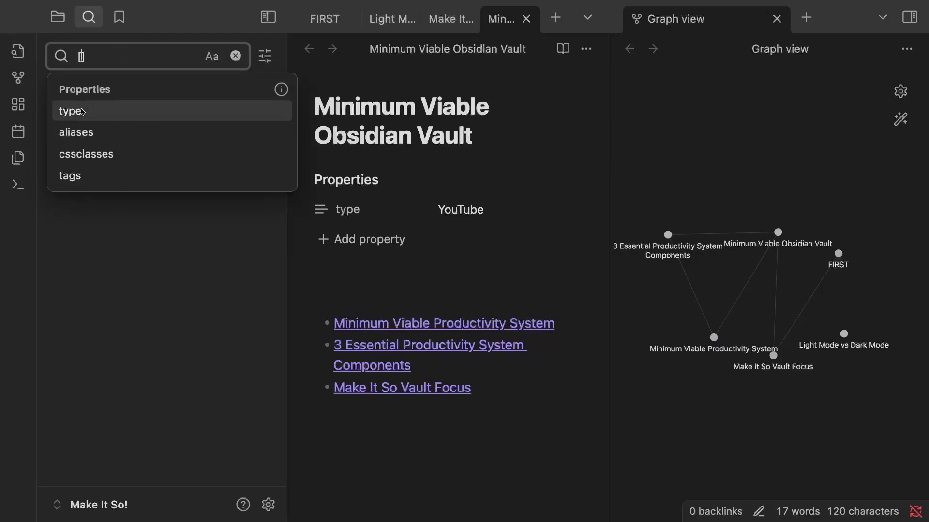
click(100, 106)
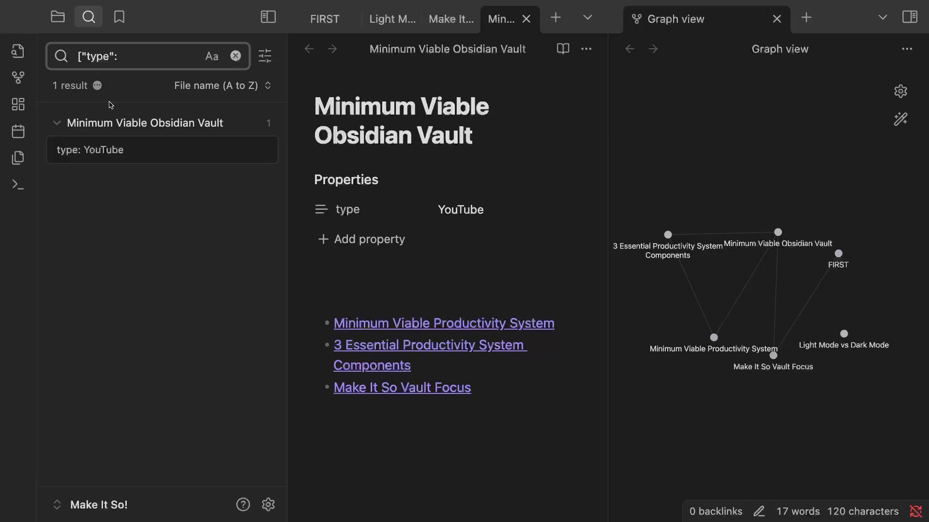
text(YouTube])
click(89, 129)
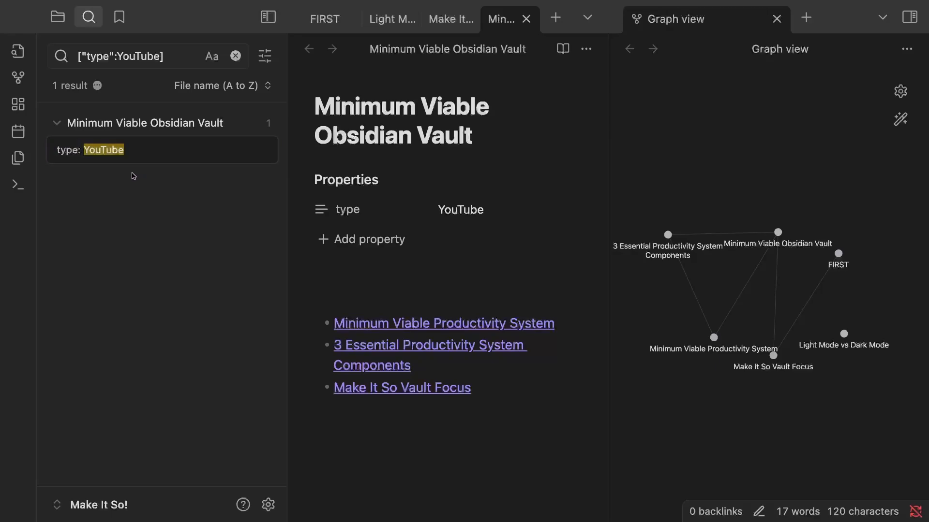
Step: Bookmark this search with the title "YouTube" and show the list of bookmarks
click(98, 88)
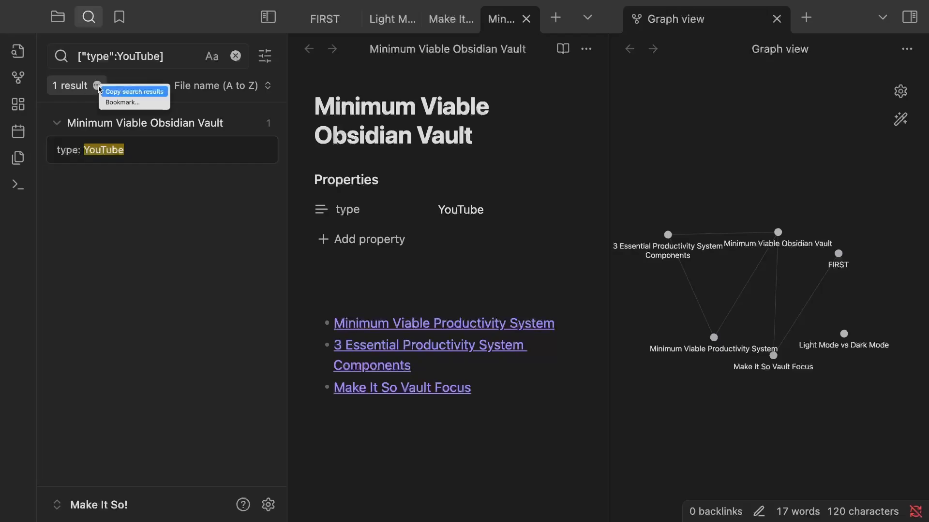
click(122, 104)
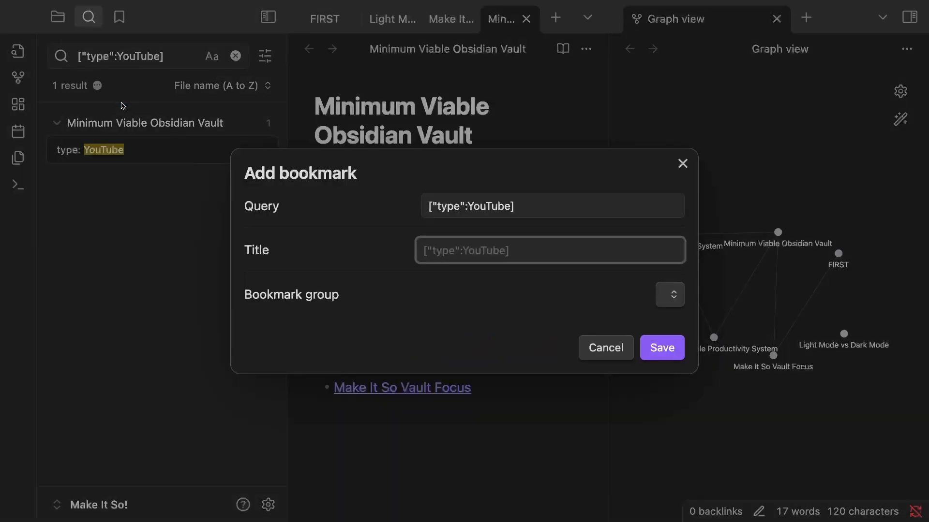
text(YouTube)
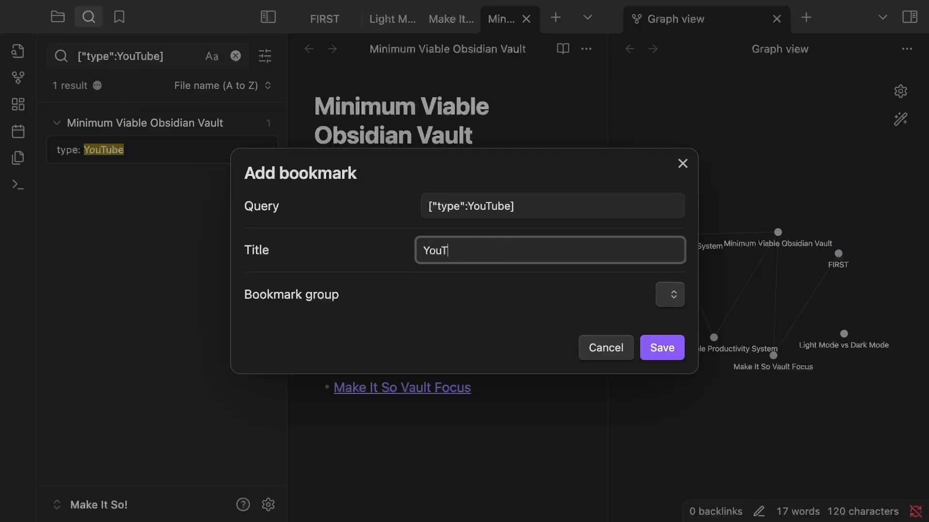
click(675, 349)
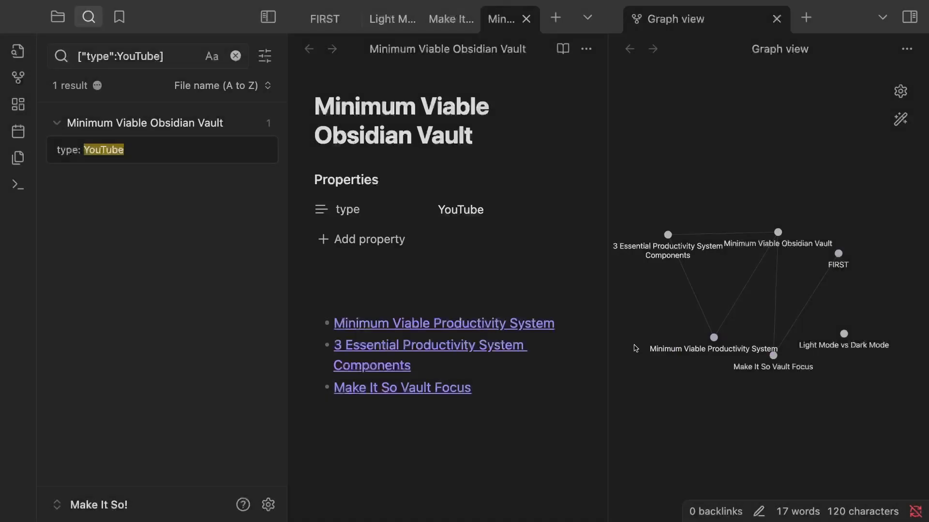
click(120, 19)
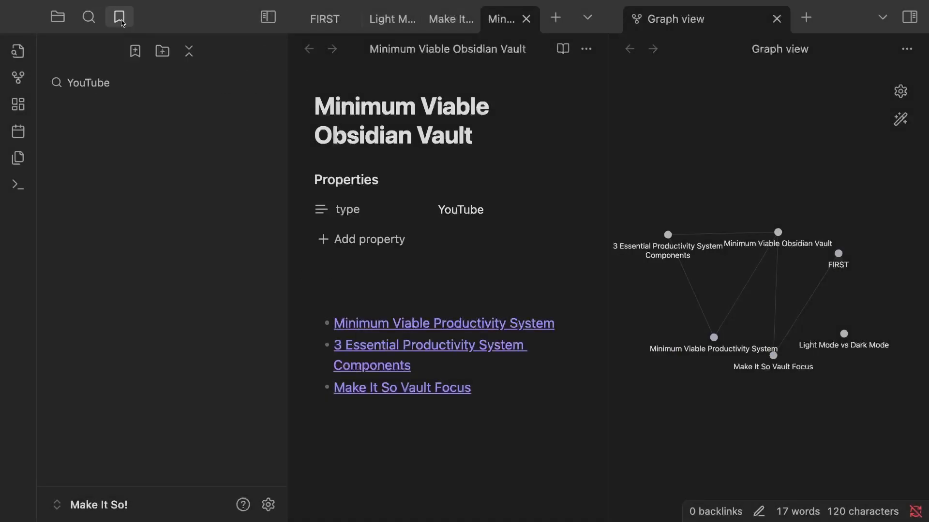
Step: Close all the open notes so that only the graph view stays open
click(526, 18)
click(527, 18)
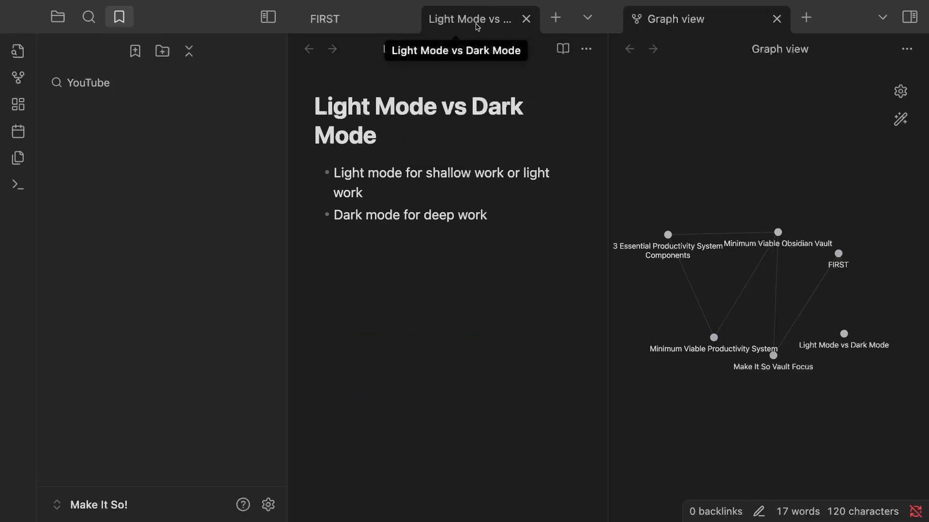
click(526, 18)
click(453, 19)
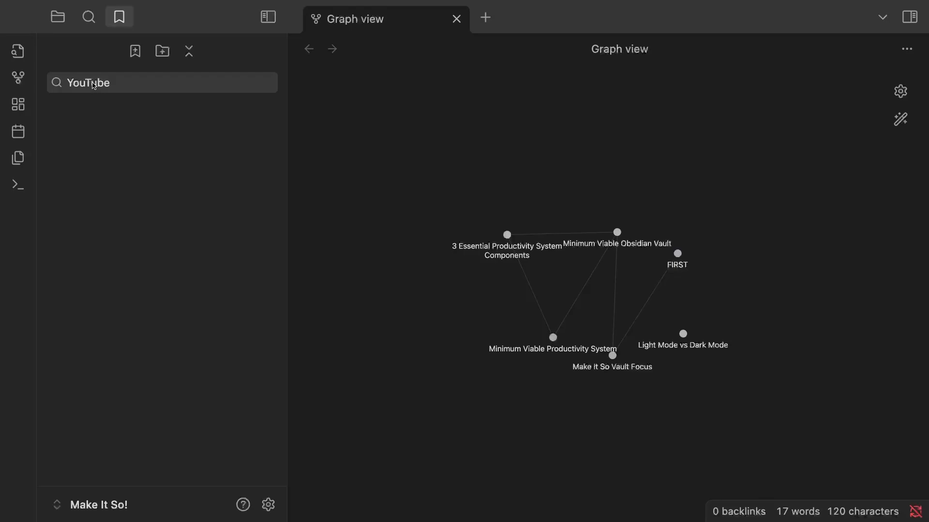
Step: Run the YouTube bookmarked search and open the Minimum Viable Obsidian Vault note from its results
click(95, 85)
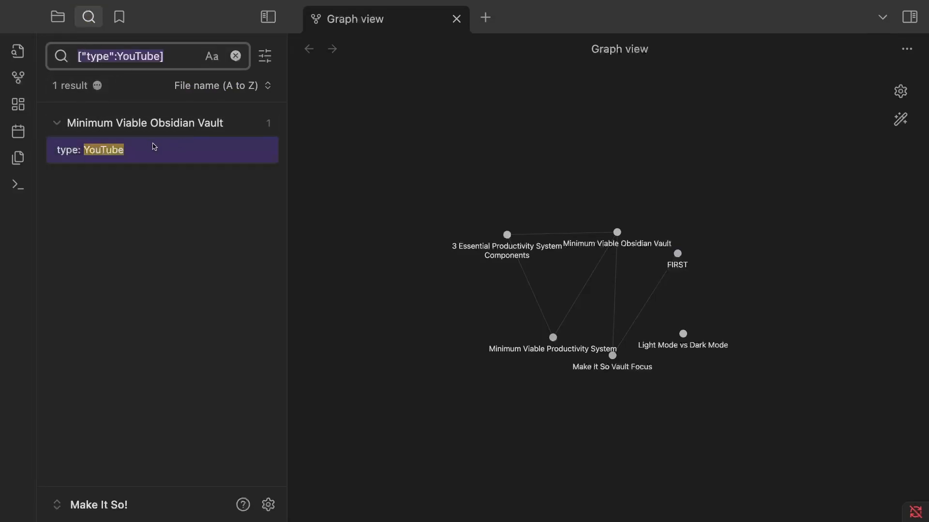
click(99, 125)
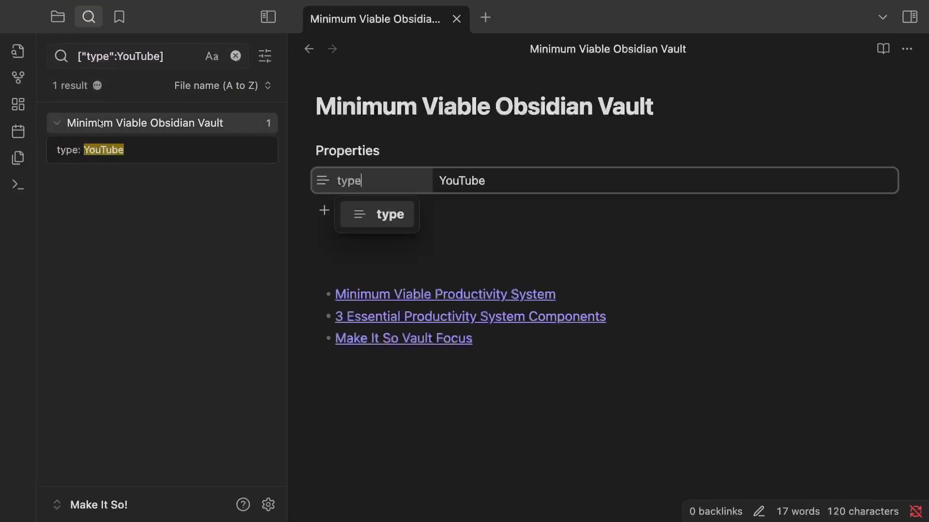
click(547, 367)
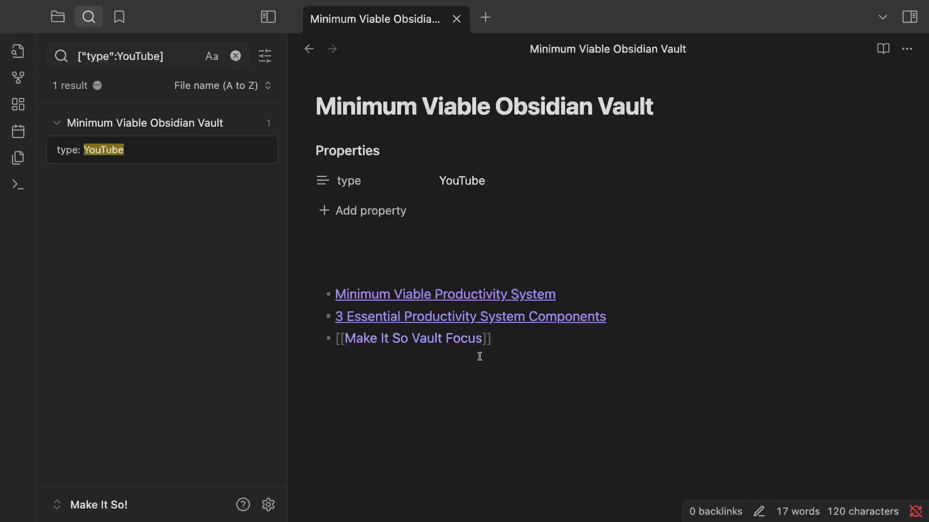
Step: Follow the note's link to the Make It So Vault Focus note
click(637, 315)
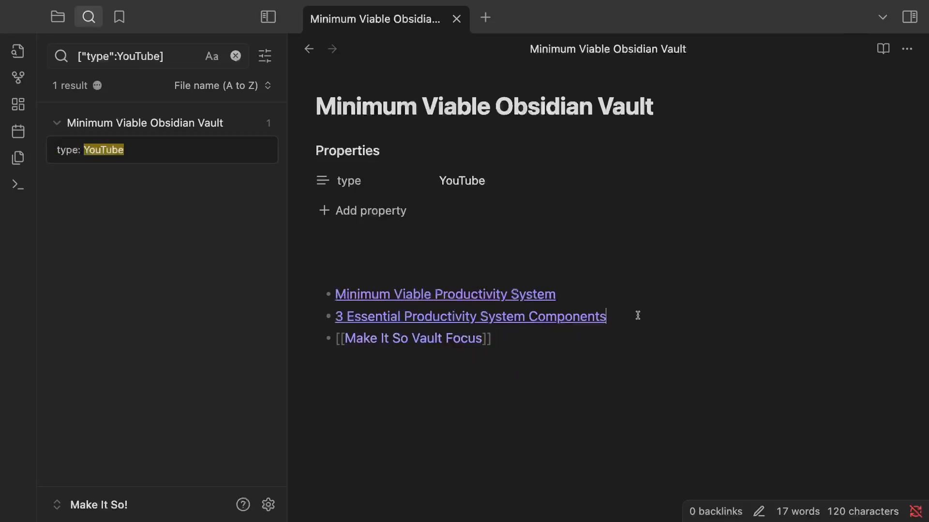
click(414, 339)
click(341, 277)
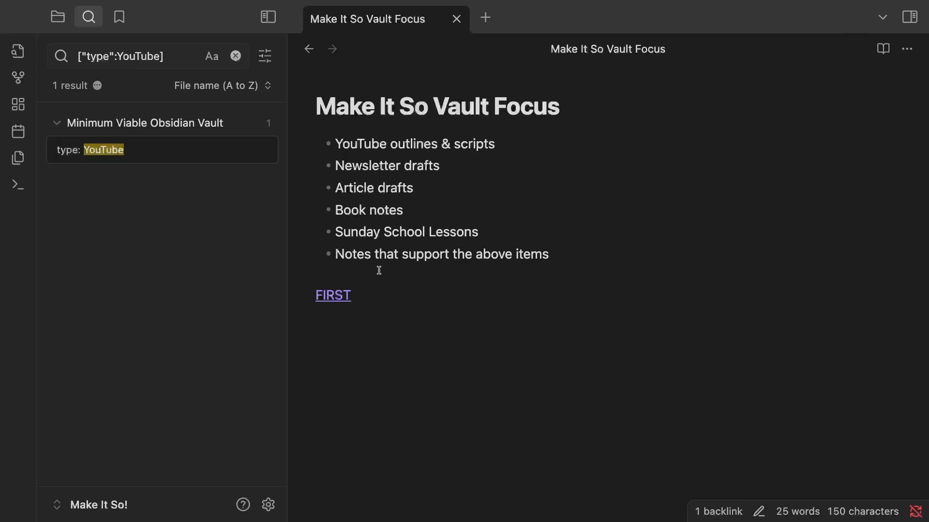